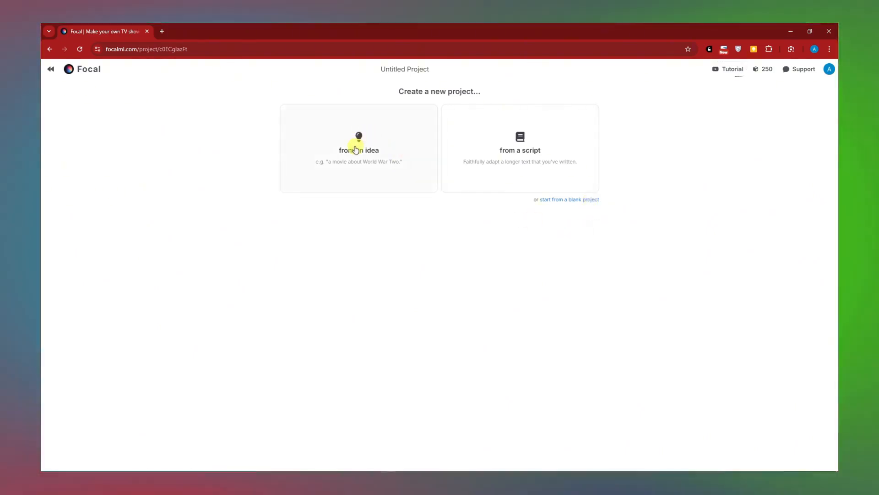
- Start a new project from an idea and cycle through the suggested plot ideas
{"action": "left_click", "coordinate": [341, 122]}
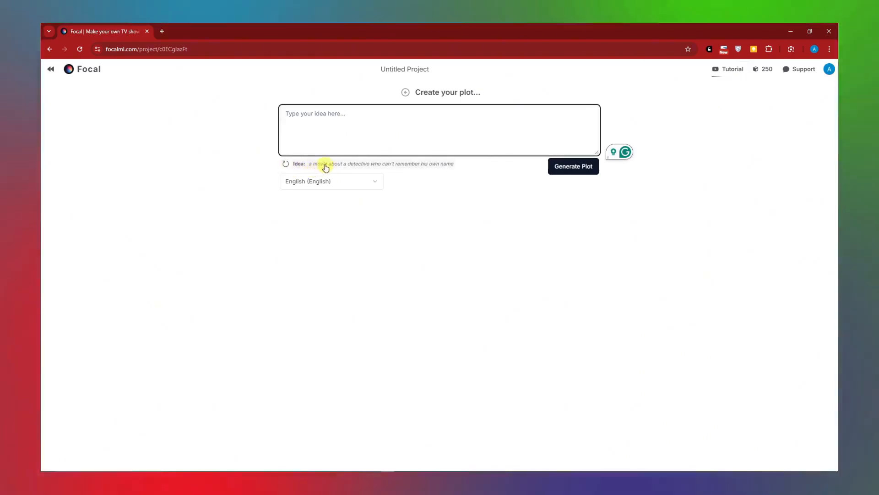
{"action": "left_click", "coordinate": [285, 164]}
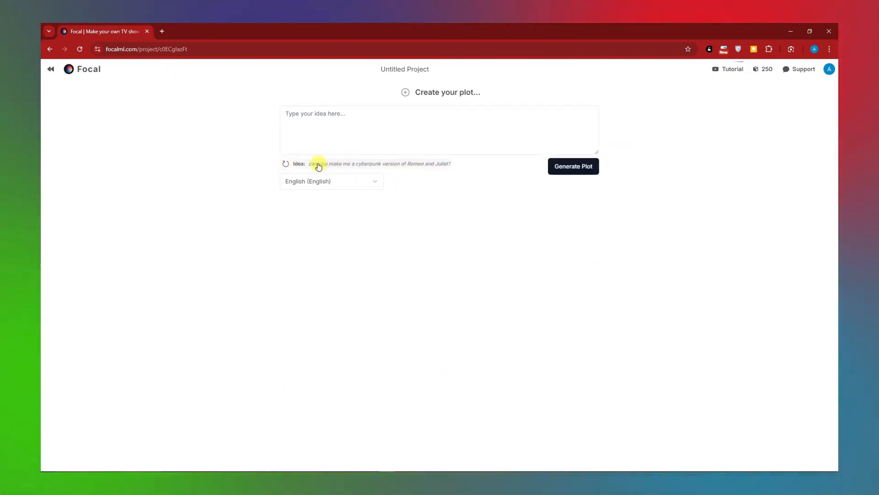
{"action": "left_click", "coordinate": [286, 164]}
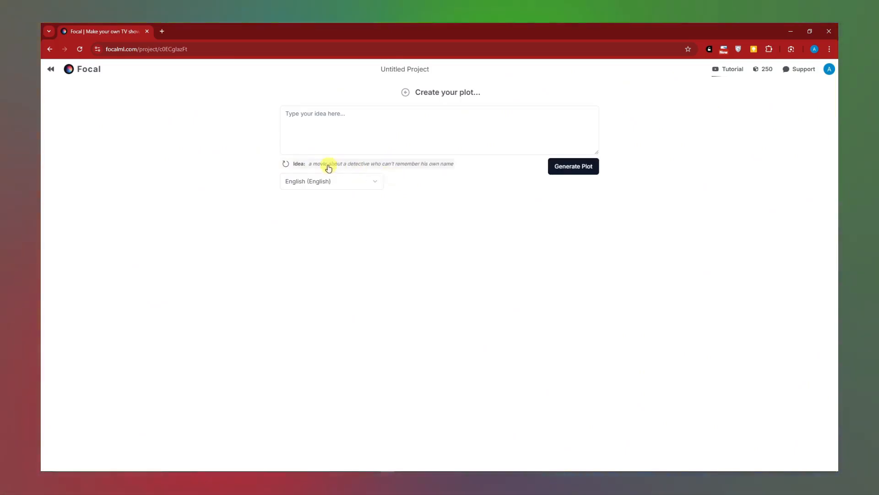
- Choose English as the language and generate a plot from the idea "A movie about a young boy turned into a Wizard."
{"action": "left_click", "coordinate": [376, 183]}
{"action": "left_click", "coordinate": [332, 200]}
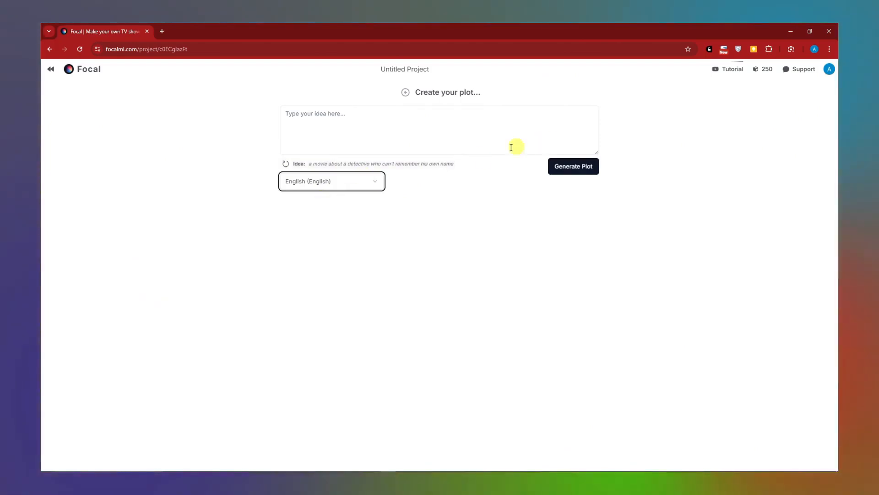
{"action": "left_click", "coordinate": [340, 120]}
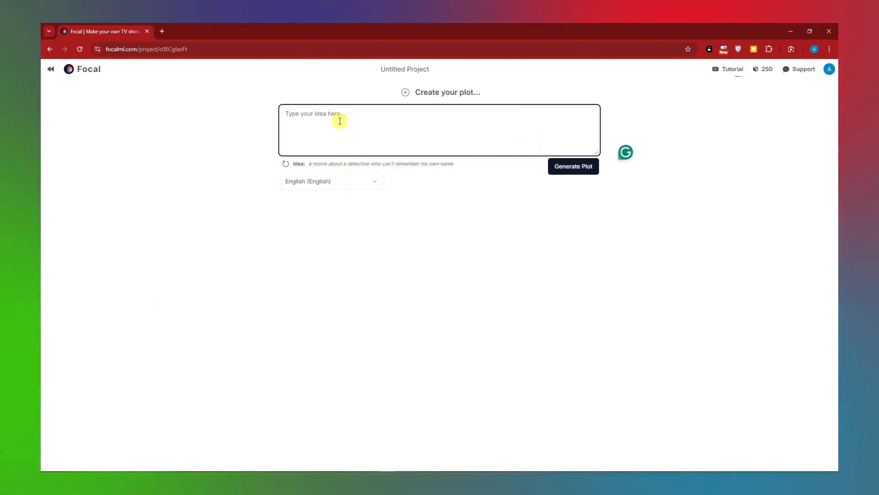
{"action": "type", "text": "A movie about a young boy tur"}
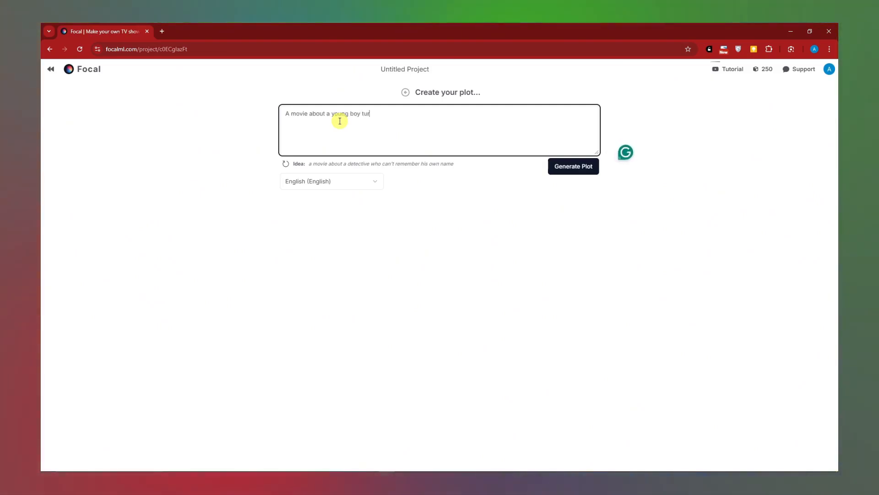
{"action": "type", "text": "ned into a Wizard."}
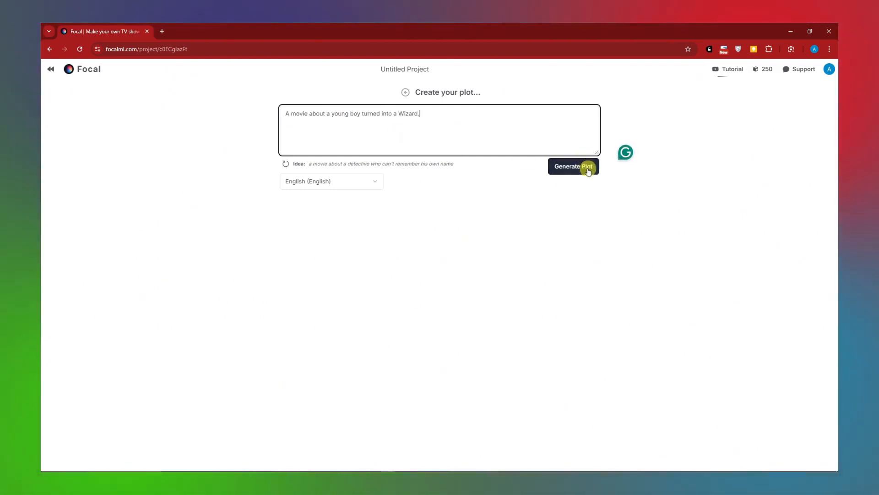
{"action": "left_click", "coordinate": [589, 171]}
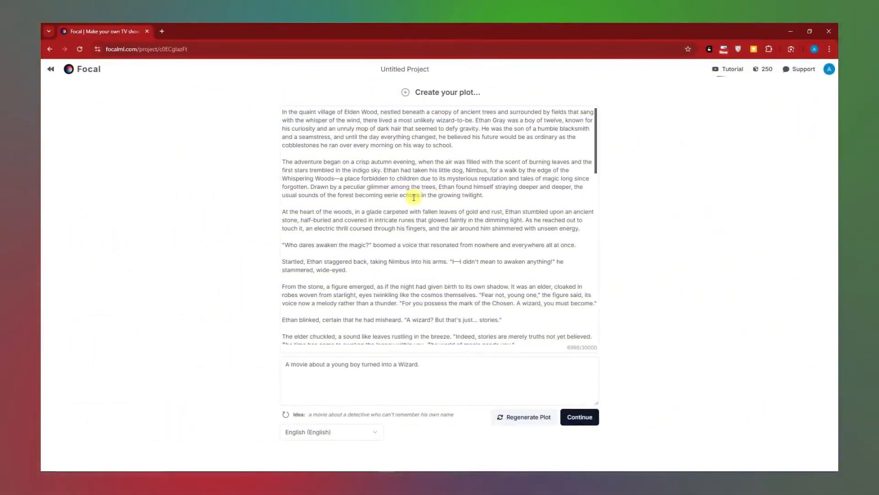
- Read through the generated plot to its end and continue to the project details
{"action": "left_click_drag", "start_coordinate": [332, 139], "coordinate": [568, 245]}
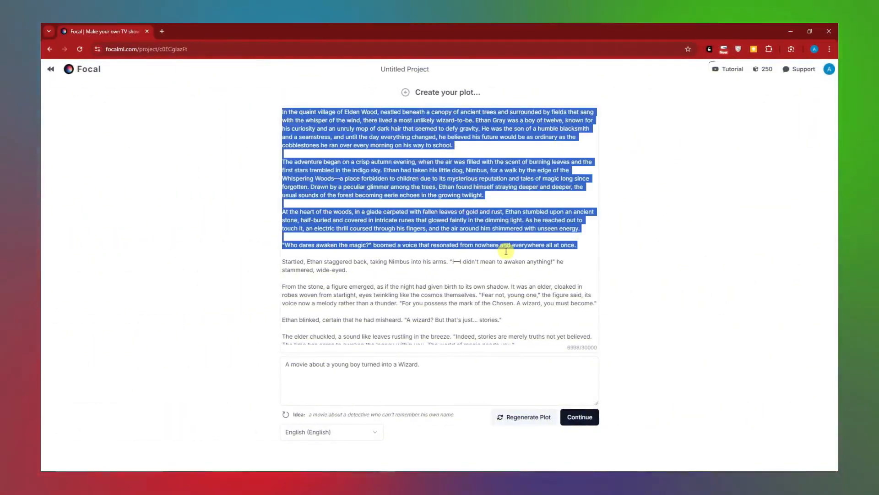
{"action": "left_click", "coordinate": [392, 152]}
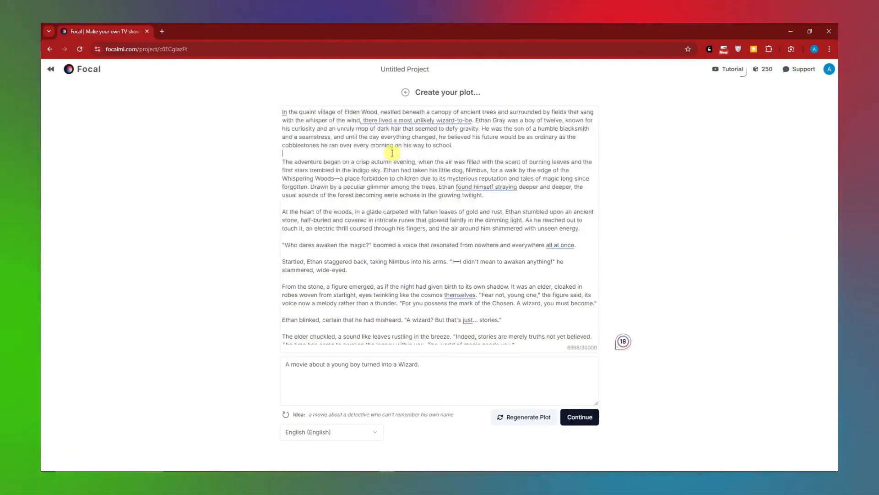
{"action": "scroll", "coordinate": [392, 152], "scroll_direction": "down", "scroll_amount": 15}
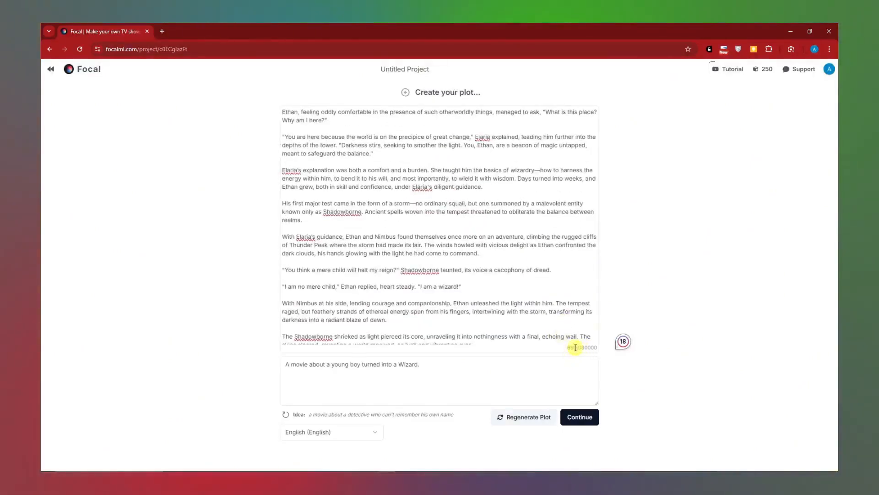
{"action": "left_click_drag", "start_coordinate": [585, 347], "coordinate": [597, 348]}
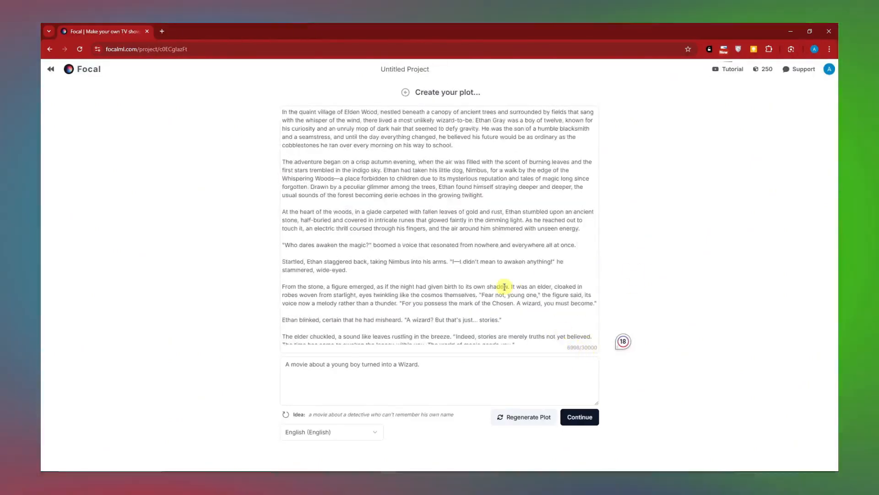
{"action": "scroll", "coordinate": [491, 286], "scroll_direction": "down", "scroll_amount": 14}
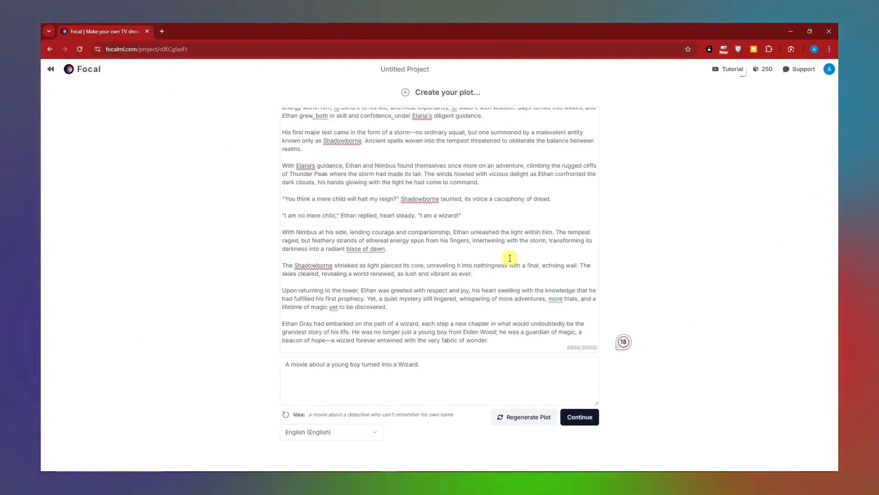
{"action": "left_click", "coordinate": [510, 257]}
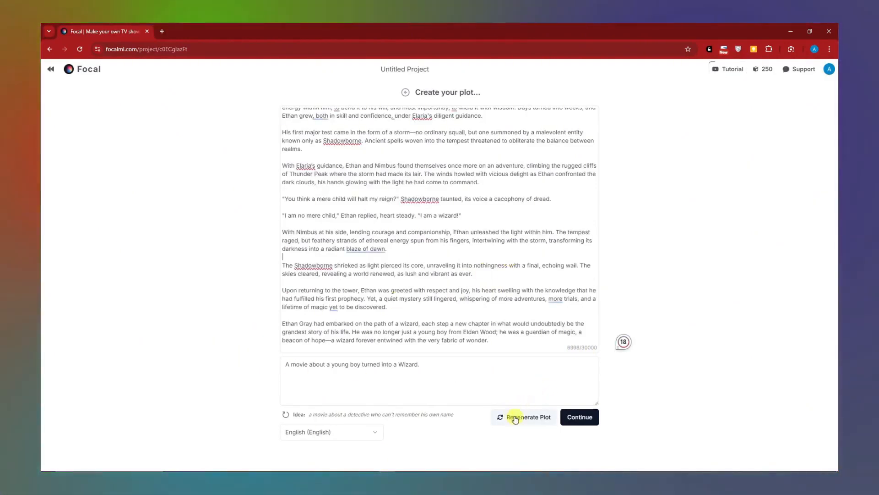
{"action": "left_click", "coordinate": [580, 424]}
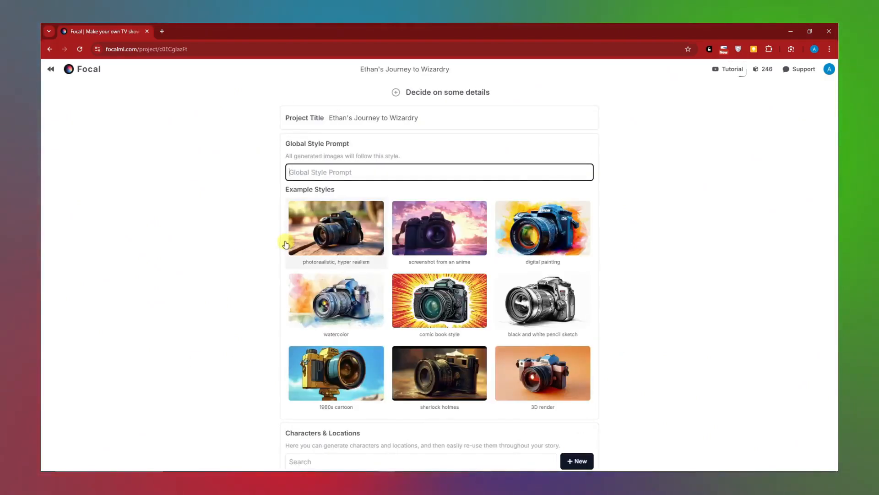
- Try the watercolor example style, then set the global style prompt to "1980s cartoon"
{"action": "scroll", "coordinate": [334, 222], "scroll_direction": "down", "scroll_amount": 1}
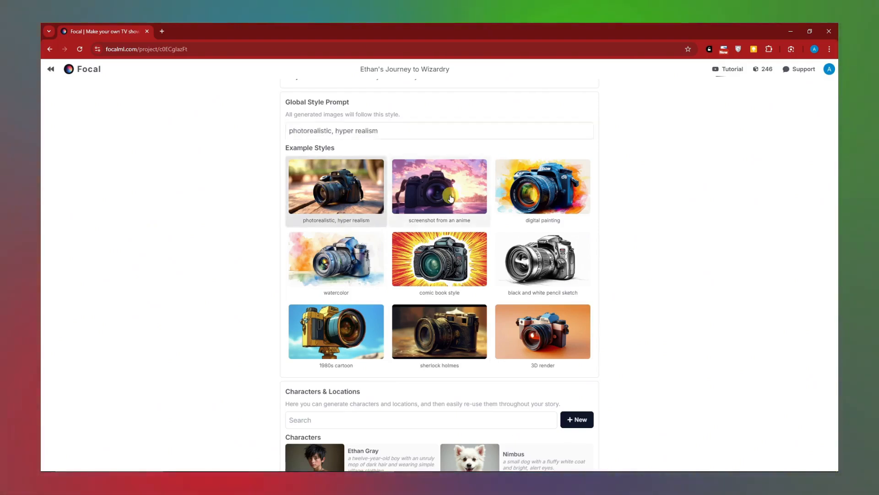
{"action": "left_click", "coordinate": [330, 287]}
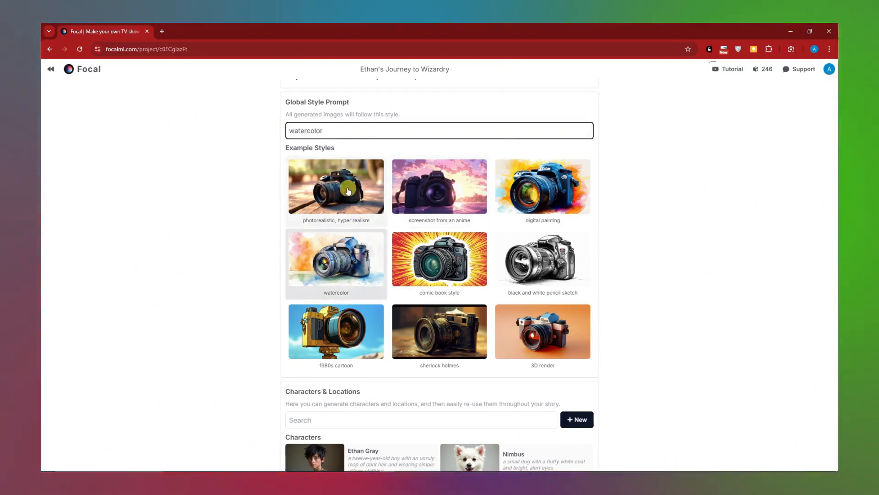
{"action": "left_click", "coordinate": [316, 330]}
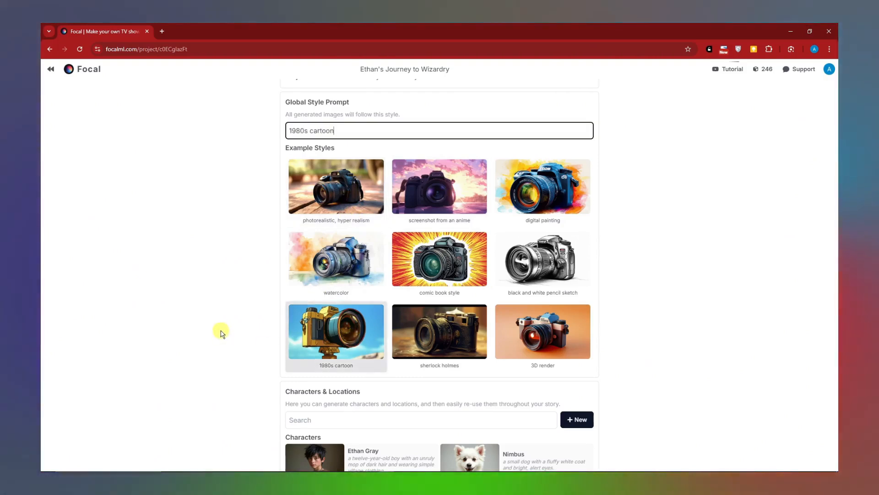
- Examine the Ethan Gray character's image and description, and return to the characters and locations list
{"action": "scroll", "coordinate": [279, 211], "scroll_direction": "down", "scroll_amount": 5}
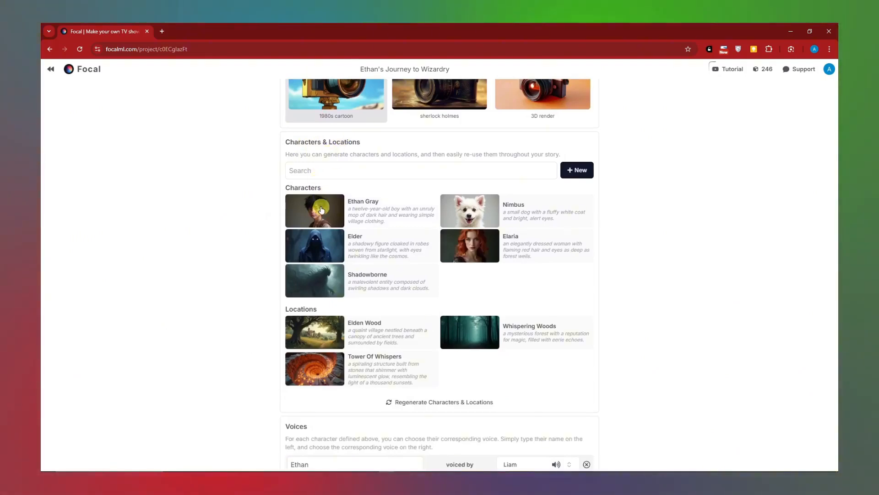
{"action": "left_click", "coordinate": [362, 202]}
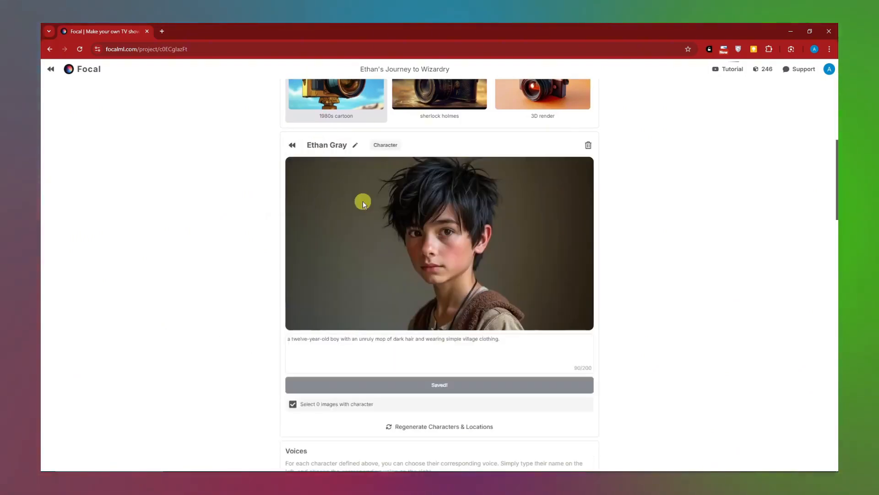
{"action": "scroll", "coordinate": [485, 239], "scroll_direction": "down", "scroll_amount": 2}
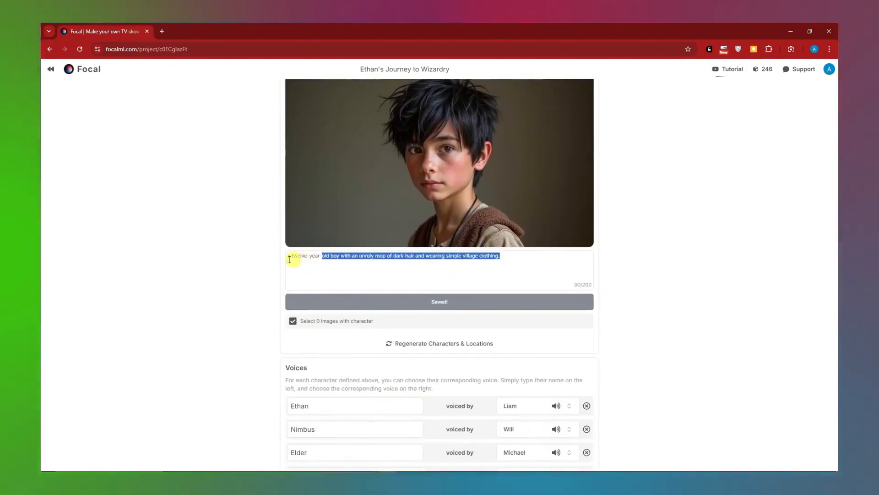
{"action": "left_click_drag", "start_coordinate": [289, 259], "coordinate": [283, 260]}
{"action": "scroll", "coordinate": [353, 277], "scroll_direction": "up", "scroll_amount": 4}
{"action": "scroll", "coordinate": [353, 277], "scroll_direction": "down", "scroll_amount": 3}
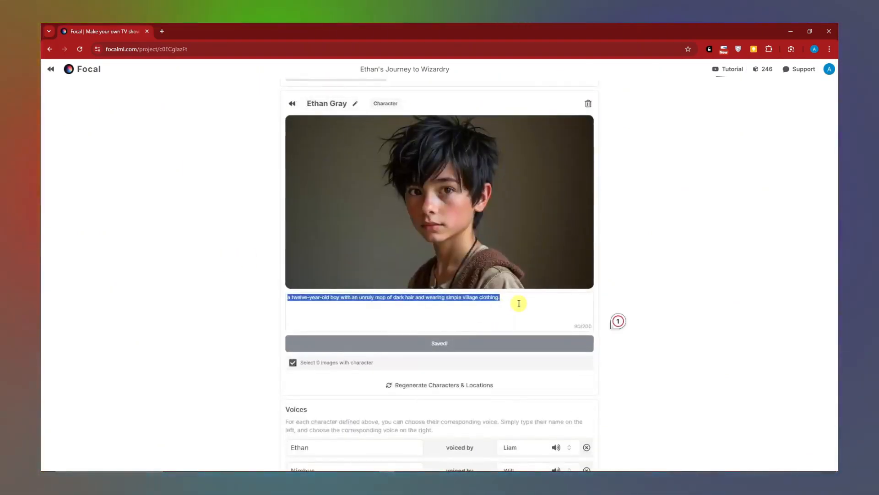
{"action": "scroll", "coordinate": [519, 303], "scroll_direction": "down", "scroll_amount": 3}
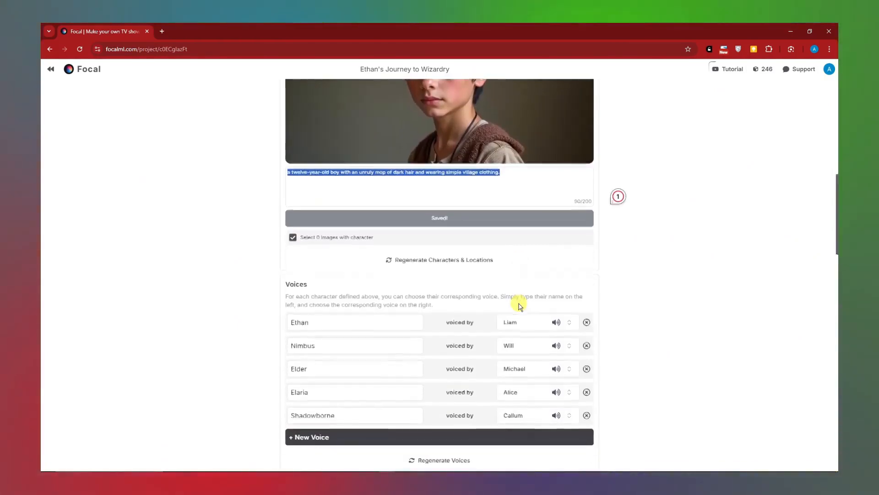
{"action": "scroll", "coordinate": [520, 306], "scroll_direction": "down", "scroll_amount": 2}
{"action": "scroll", "coordinate": [516, 299], "scroll_direction": "up", "scroll_amount": 7}
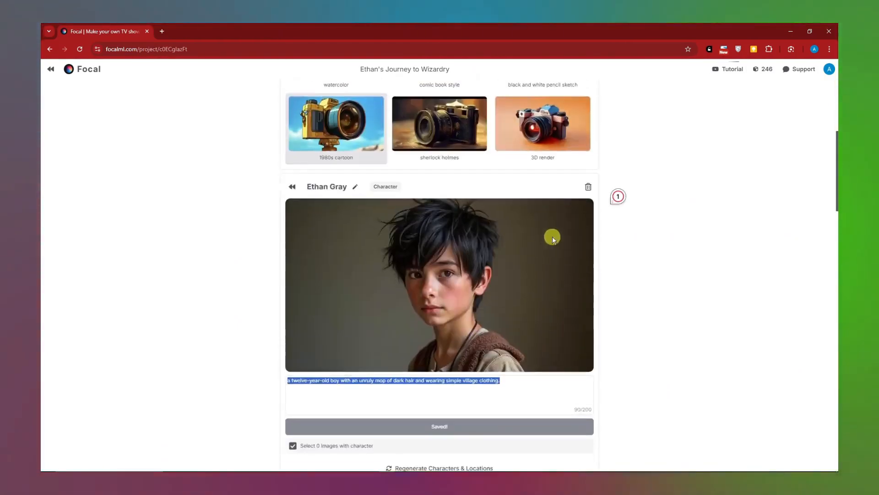
{"action": "scroll", "coordinate": [552, 236], "scroll_direction": "up", "scroll_amount": 4}
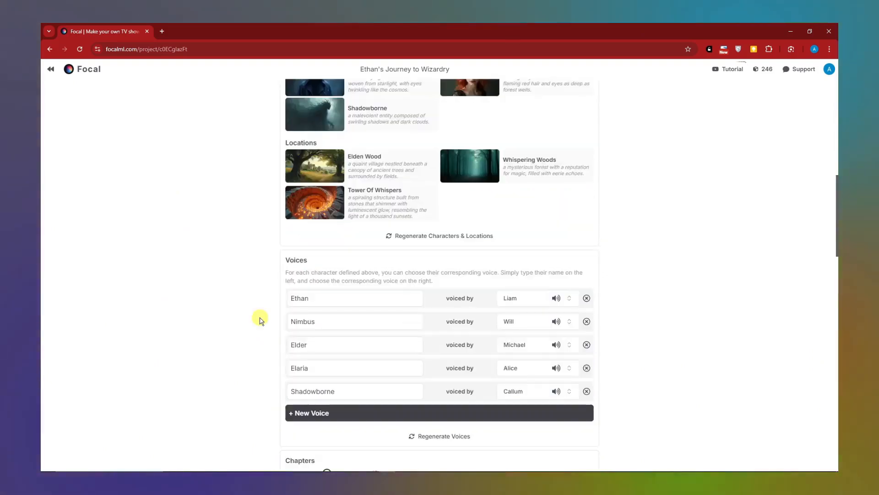
{"action": "scroll", "coordinate": [259, 319], "scroll_direction": "up", "scroll_amount": 3}
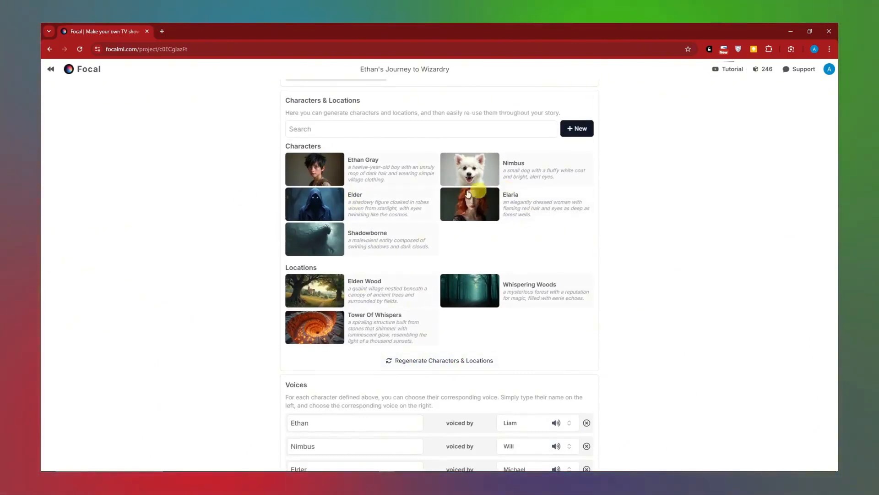
- Browse the available voice options for the characters Nimbus and Elaria
{"action": "scroll", "coordinate": [482, 284], "scroll_direction": "down", "scroll_amount": 3}
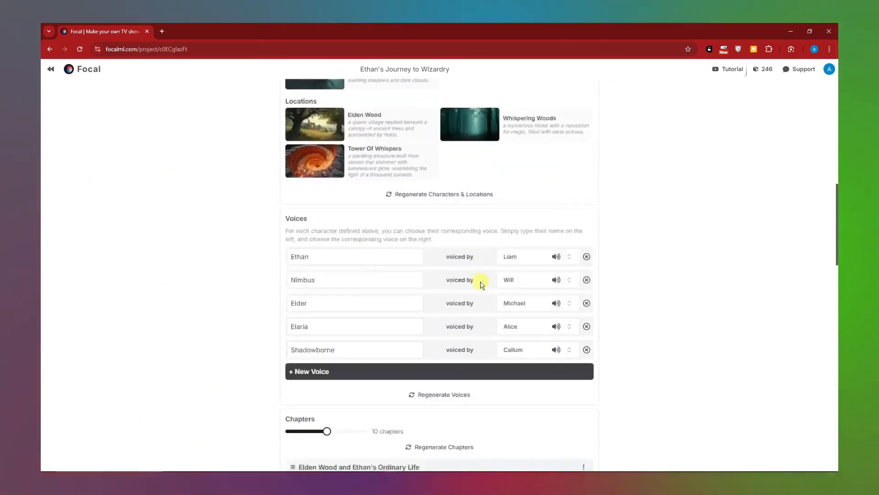
{"action": "scroll", "coordinate": [375, 197], "scroll_direction": "down", "scroll_amount": 2}
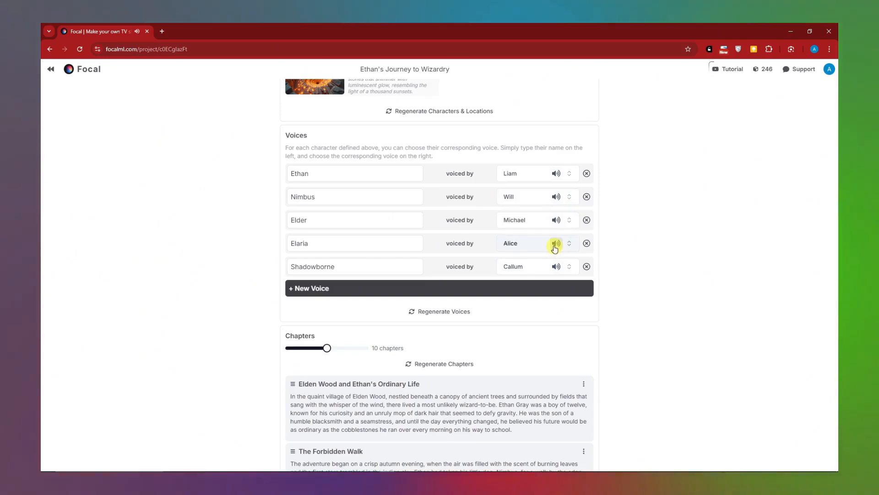
{"action": "left_click", "coordinate": [507, 198]}
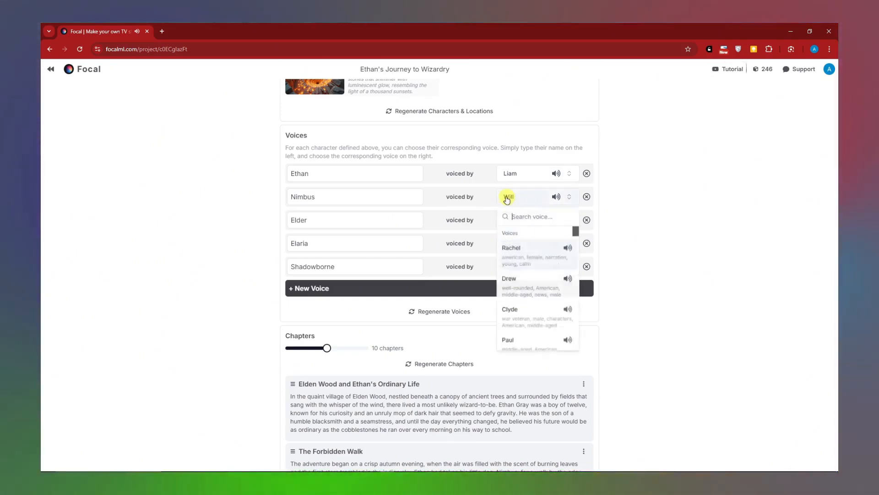
{"action": "left_click", "coordinate": [708, 198]}
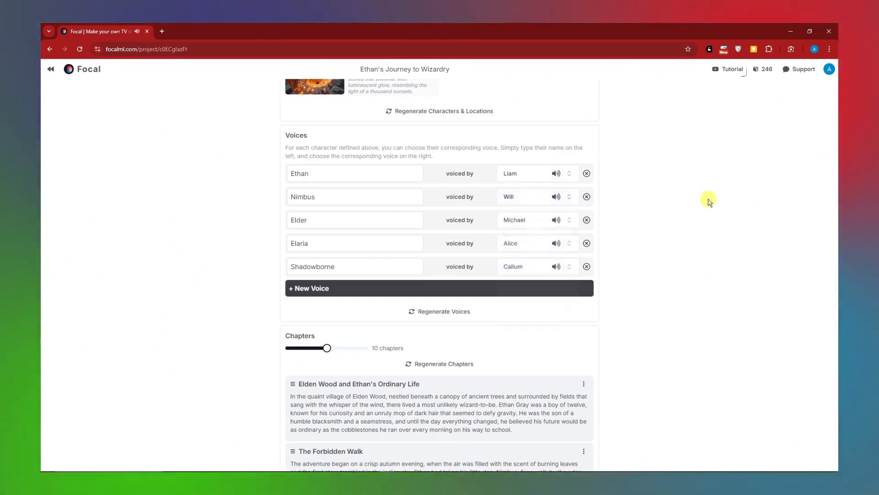
{"action": "left_click", "coordinate": [509, 198]}
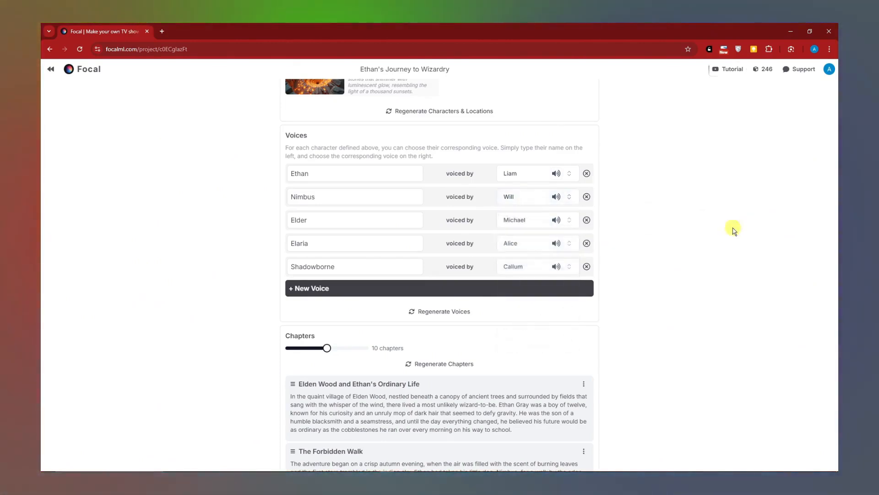
{"action": "left_click", "coordinate": [511, 246]}
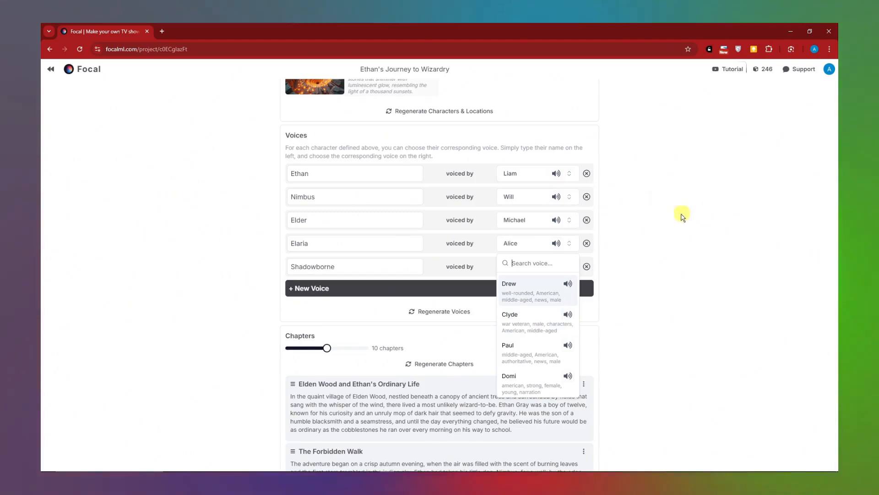
{"action": "left_click", "coordinate": [682, 268]}
- Examine the chapter count setting and the generated chapter titles and summaries
{"action": "scroll", "coordinate": [383, 239], "scroll_direction": "down", "scroll_amount": 2}
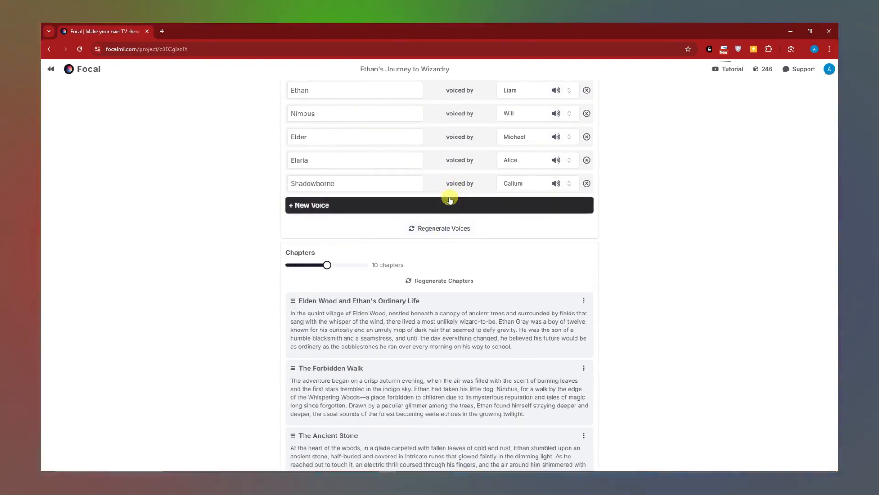
{"action": "scroll", "coordinate": [451, 193], "scroll_direction": "down", "scroll_amount": 8}
{"action": "scroll", "coordinate": [443, 233], "scroll_direction": "up", "scroll_amount": 7}
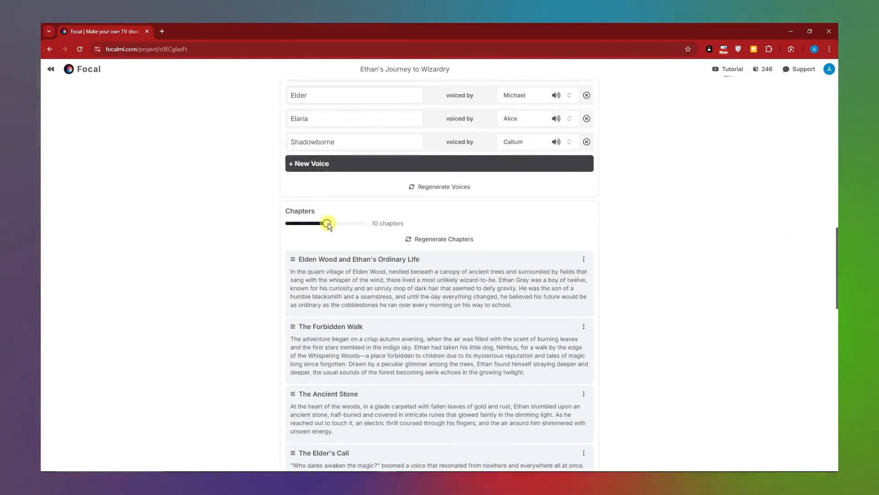
{"action": "mouse_move", "coordinate": [328, 226]}
{"action": "left_mouse_down"}
{"action": "mouse_move", "coordinate": [311, 228]}
{"action": "mouse_move", "coordinate": [329, 232]}
{"action": "left_mouse_up"}
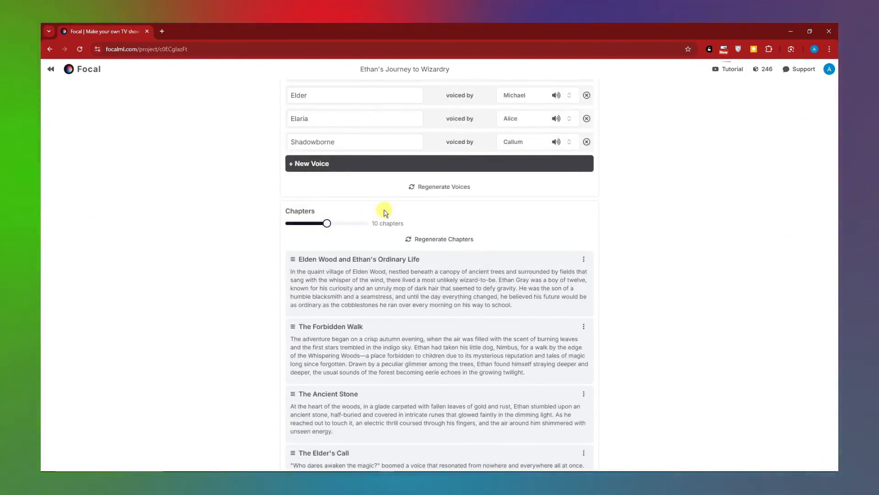
{"action": "scroll", "coordinate": [437, 206], "scroll_direction": "down", "scroll_amount": 1}
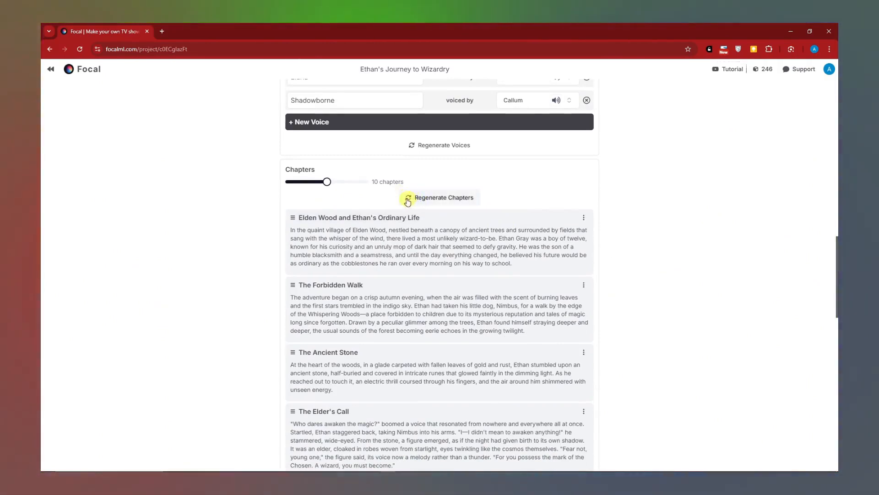
{"action": "scroll", "coordinate": [274, 249], "scroll_direction": "down", "scroll_amount": 3}
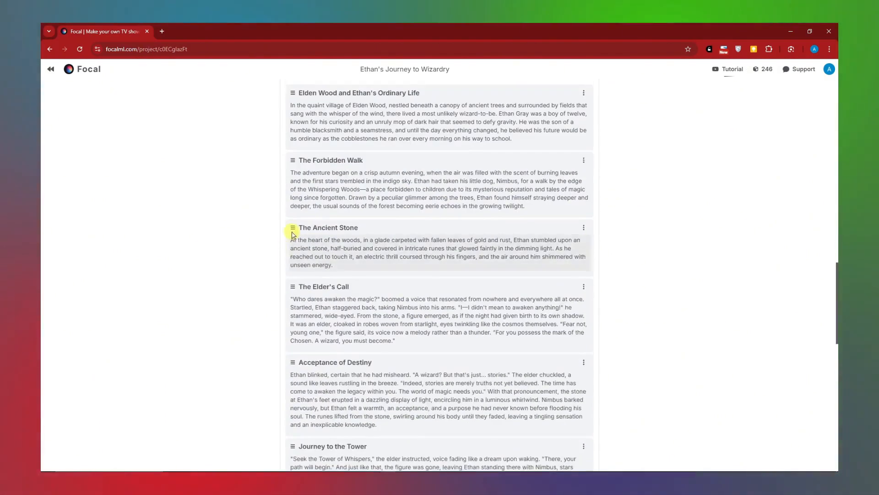
- Examine the editable text of The Ancient Stone chapter and read through the remaining chapters to the end of the list
{"action": "mouse_move", "coordinate": [294, 228]}
{"action": "left_mouse_down"}
{"action": "mouse_move", "coordinate": [290, 288]}
{"action": "mouse_move", "coordinate": [294, 231]}
{"action": "left_mouse_up"}
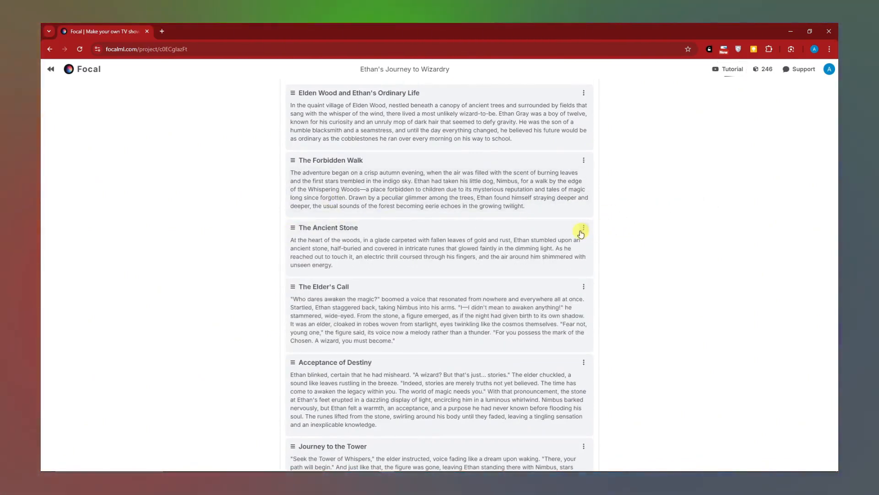
{"action": "triple_click", "coordinate": [454, 256]}
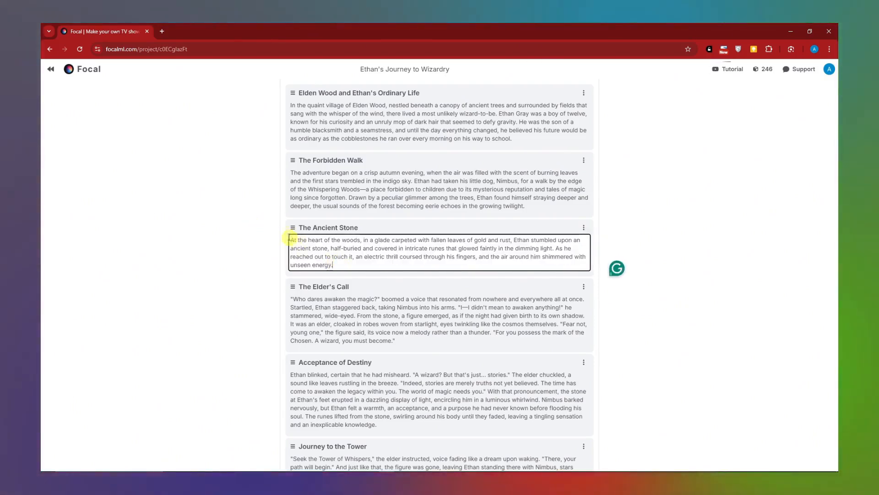
{"action": "left_click_drag", "start_coordinate": [290, 238], "coordinate": [355, 266]}
{"action": "left_click", "coordinate": [387, 284]}
{"action": "scroll", "coordinate": [391, 280], "scroll_direction": "down", "scroll_amount": 5}
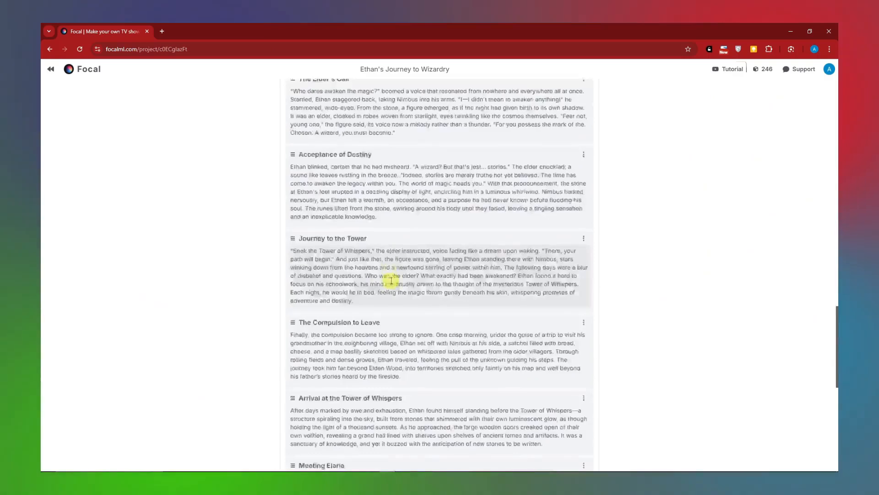
{"action": "scroll", "coordinate": [391, 280], "scroll_direction": "down", "scroll_amount": 8}
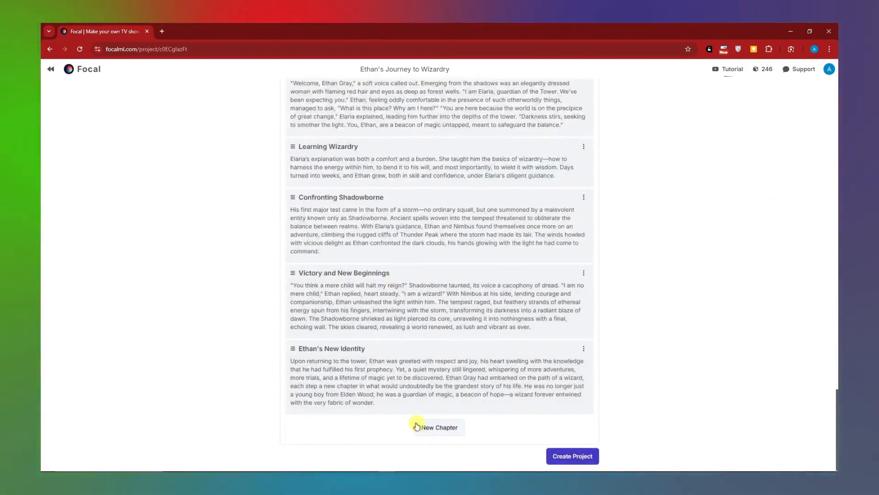
{"action": "scroll", "coordinate": [477, 386], "scroll_direction": "up", "scroll_amount": 13}
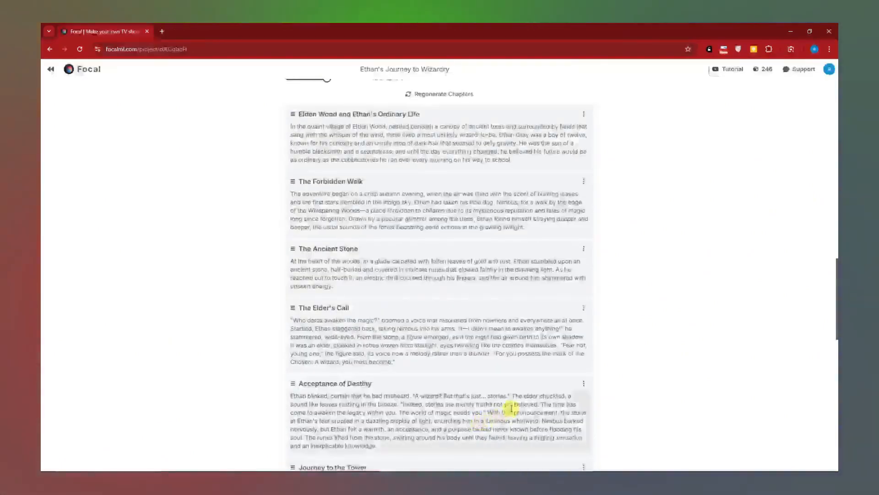
{"action": "scroll", "coordinate": [512, 408], "scroll_direction": "down", "scroll_amount": 10}
- Create the project, and generate and accept the scenes for the "Elden Wood and Ethan's Ordinary Life" chapter
{"action": "left_click", "coordinate": [569, 459]}
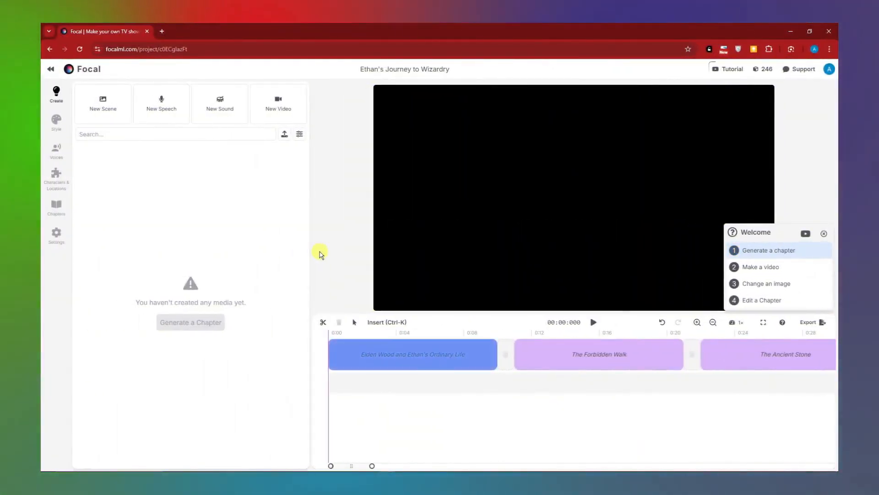
{"action": "left_click", "coordinate": [824, 233]}
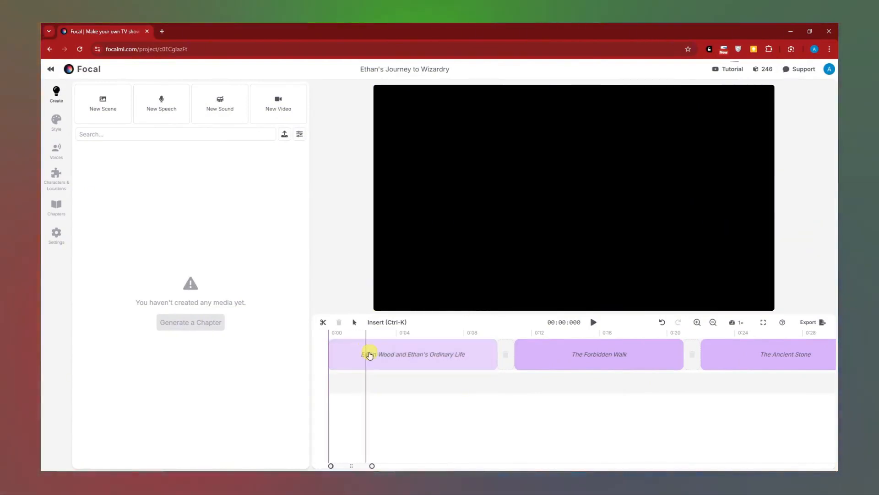
{"action": "left_click", "coordinate": [414, 331]}
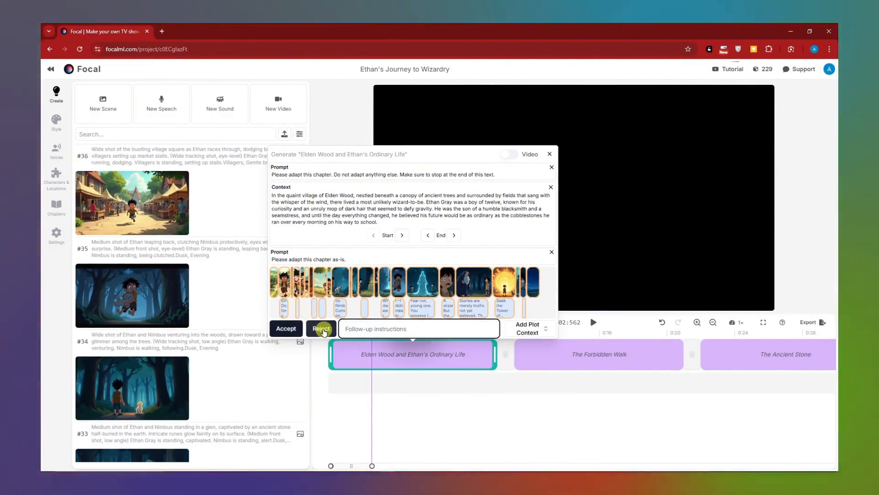
{"action": "left_click", "coordinate": [307, 327]}
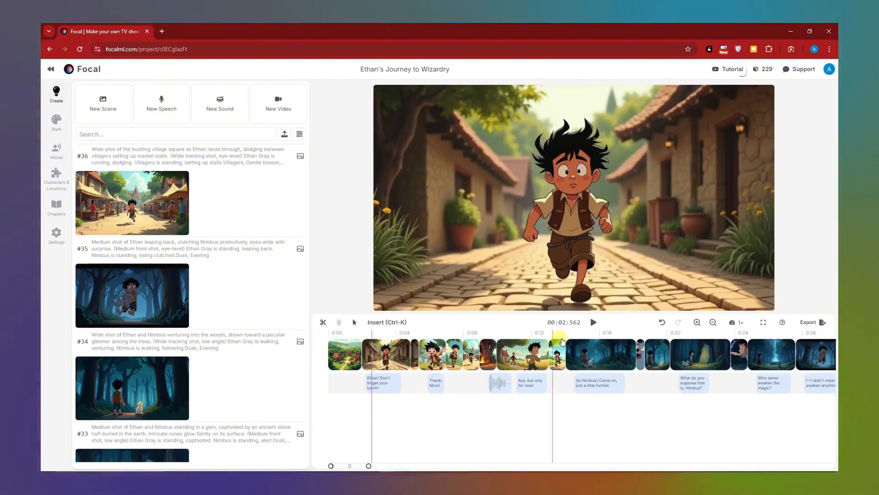
- Move the "Ethan! Don't forget your lunch!" line to the start of the timeline and shorten the cobblestone street running clip
{"action": "left_click", "coordinate": [514, 354]}
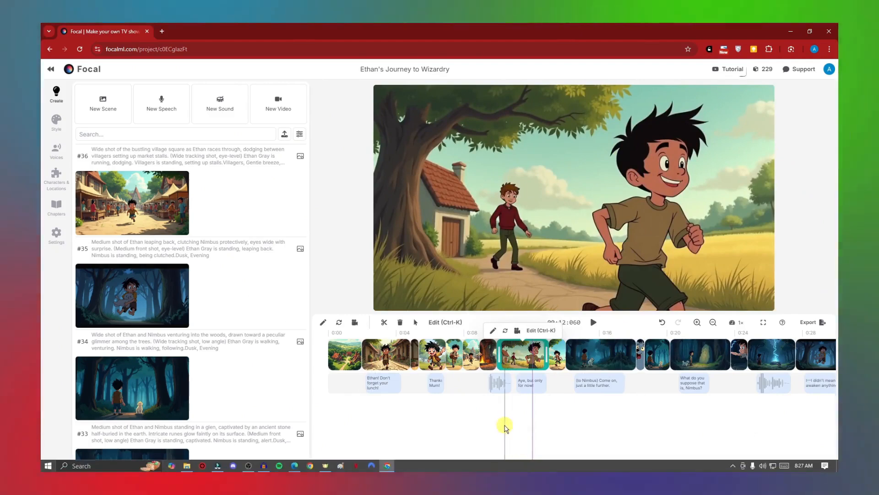
{"action": "left_click", "coordinate": [347, 354]}
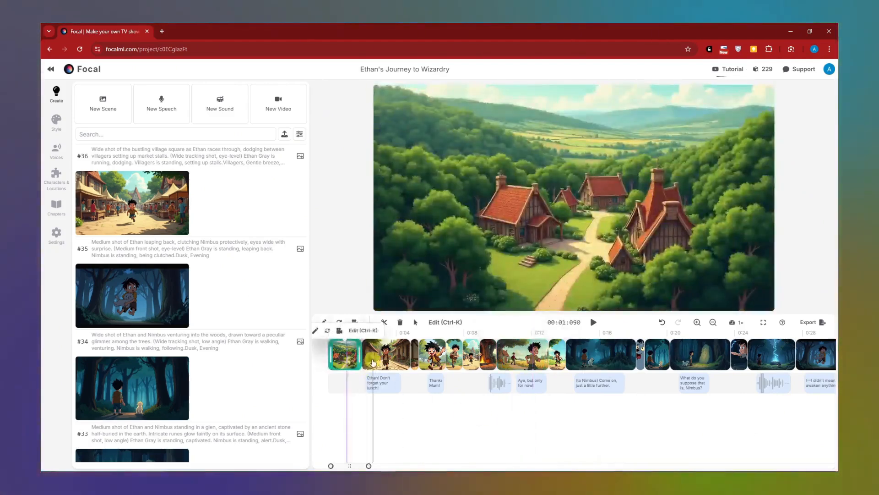
{"action": "left_click", "coordinate": [354, 384]}
{"action": "left_click_drag", "start_coordinate": [354, 384], "coordinate": [339, 383]}
{"action": "left_click", "coordinate": [397, 357]}
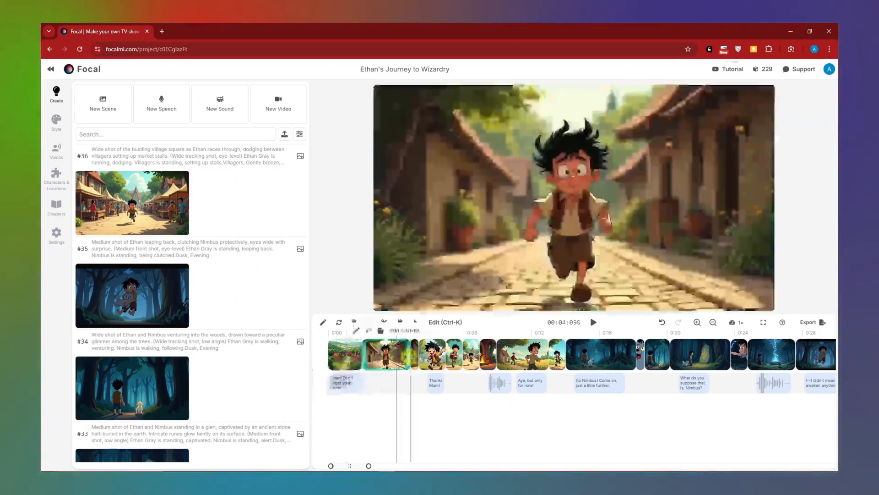
- Delete the doorway clip and move the waving Ethan clip and its "Thanks Mum!" line earlier to close the gap
{"action": "left_click", "coordinate": [413, 356]}
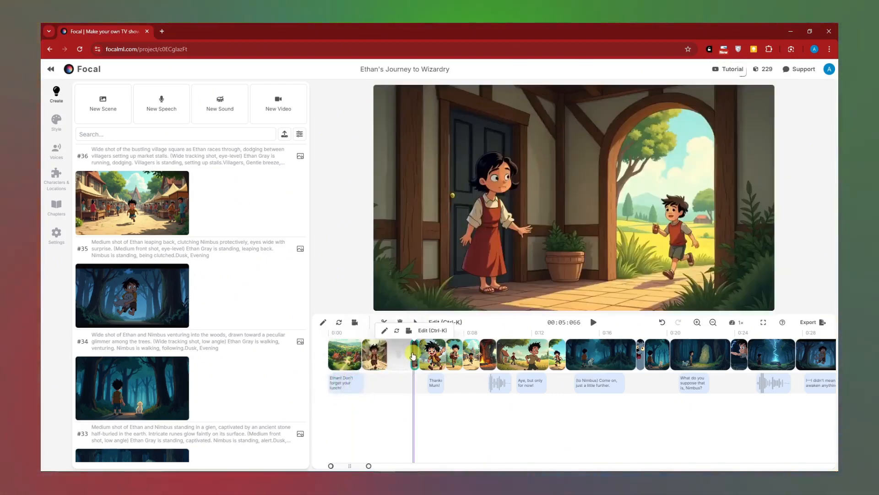
{"action": "left_click", "coordinate": [428, 360]}
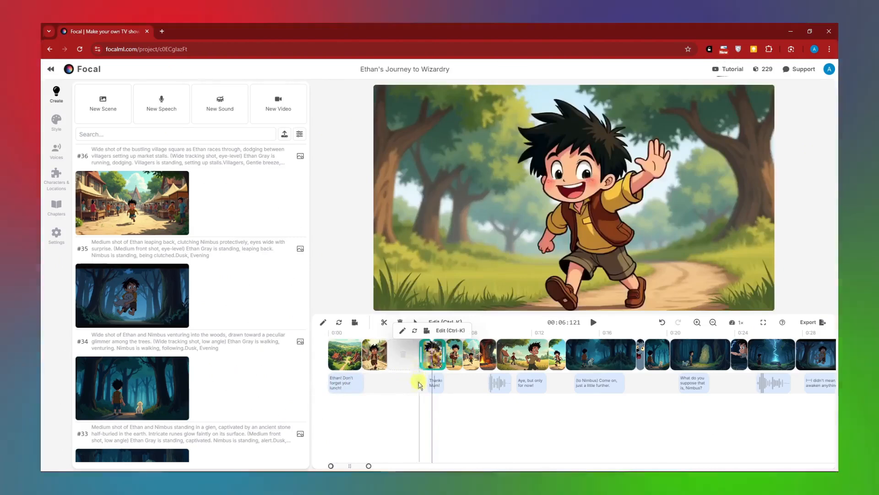
{"action": "left_click_drag", "start_coordinate": [429, 380], "coordinate": [393, 384]}
{"action": "left_click", "coordinate": [459, 355]}
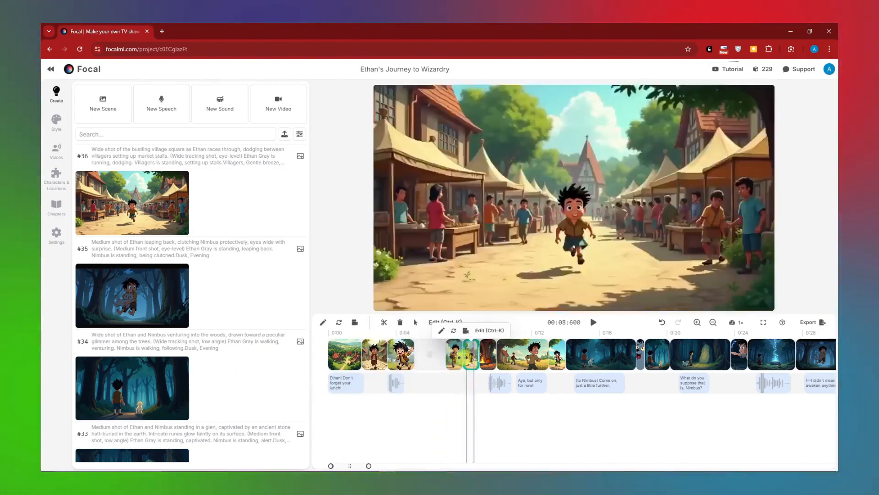
- Delete the market square clip and move the blacksmith clip and its "Off to school, lad?" line earlier
{"action": "left_click", "coordinate": [467, 356]}
{"action": "key", "text": "Delete"}
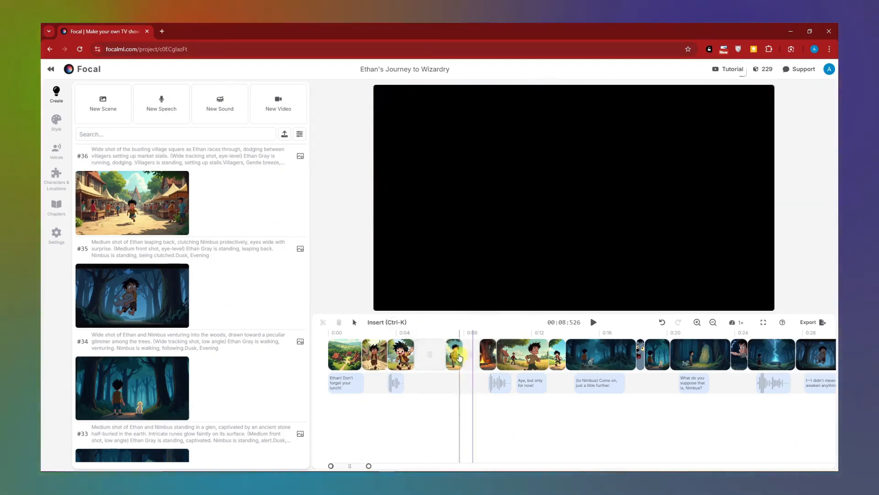
{"action": "left_click", "coordinate": [491, 365]}
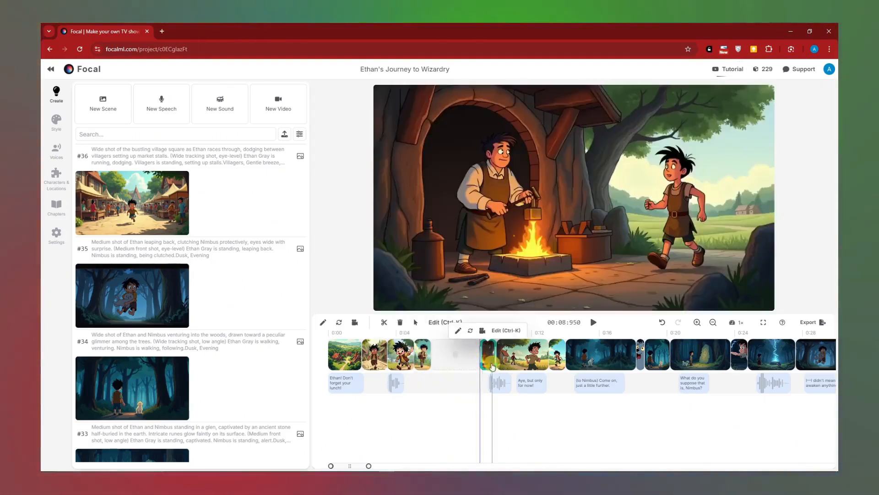
{"action": "left_click", "coordinate": [501, 383]}
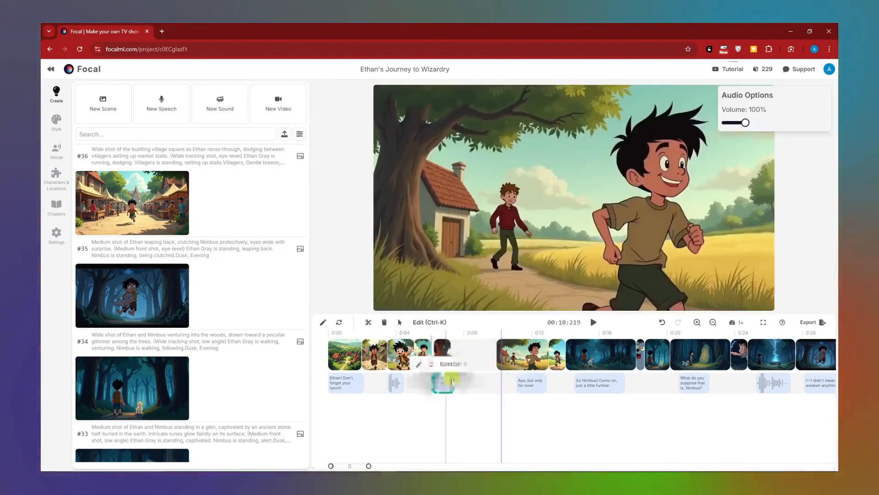
- Move the group of clips and speech lines following the blacksmith clip earlier to close the gap
{"action": "left_click_drag", "start_coordinate": [484, 339], "coordinate": [825, 409]}
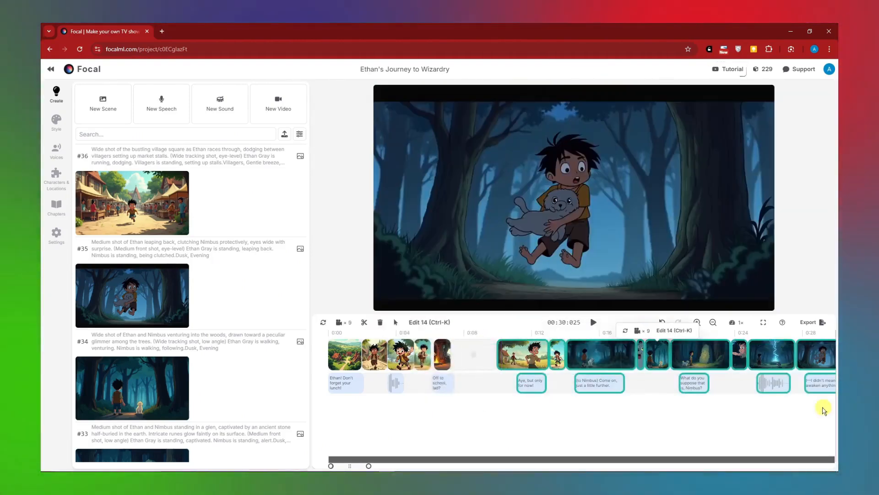
{"action": "left_click_drag", "start_coordinate": [522, 356], "coordinate": [477, 357]}
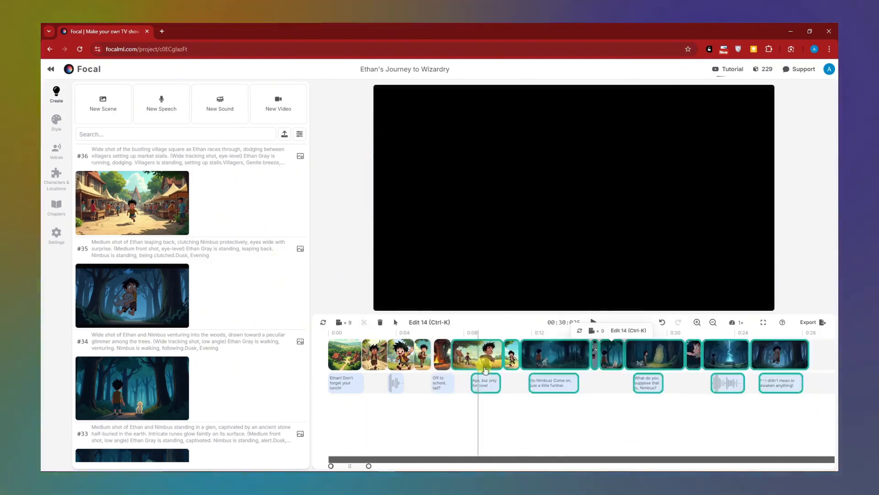
{"action": "left_click", "coordinate": [603, 433]}
- Delete the Nimbus close-up and the short clip after the field scene, and move the forest walk clip and nearby speech lines earlier
{"action": "left_click", "coordinate": [595, 360]}
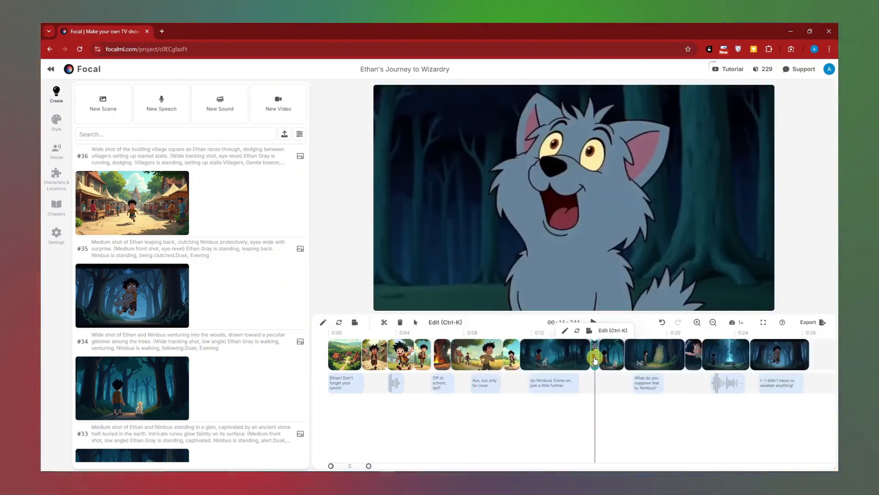
{"action": "key", "text": "Delete"}
{"action": "left_click", "coordinate": [511, 355]}
{"action": "key", "text": "Delete"}
{"action": "left_click_drag", "start_coordinate": [540, 356], "coordinate": [516, 385]}
{"action": "left_click_drag", "start_coordinate": [487, 386], "coordinate": [471, 387]}
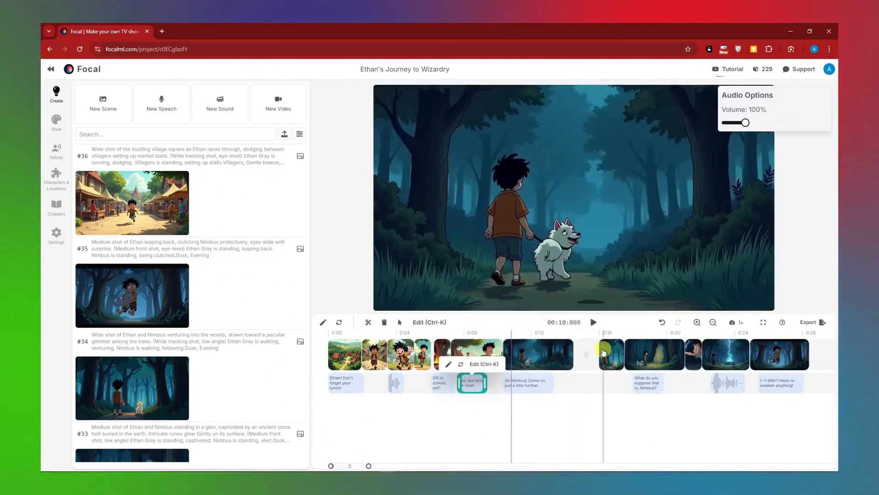
- Delete the first clip after the forest walk and move the following forest clips and speech lines up against it
{"action": "left_click", "coordinate": [603, 359]}
{"action": "key", "text": "Delete"}
{"action": "left_click", "coordinate": [787, 384], "text": "shift"}
{"action": "left_click_drag", "start_coordinate": [646, 357], "coordinate": [591, 356]}
{"action": "left_click", "coordinate": [556, 359]}
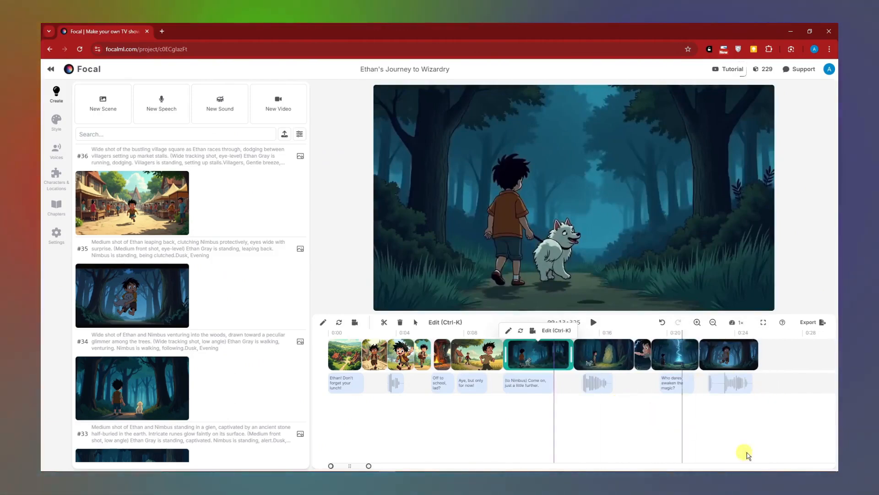
- Move the glowing elder clip and all the chapter's following clips and speech lines earlier to close the remaining gap
{"action": "left_click", "coordinate": [713, 321]}
{"action": "left_click", "coordinate": [697, 323]}
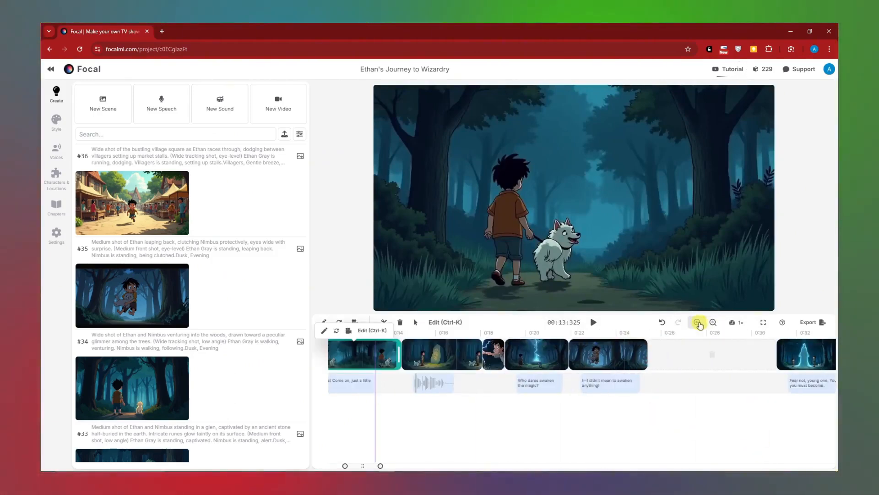
{"action": "left_click", "coordinate": [713, 322]}
{"action": "left_click", "coordinate": [713, 322]}
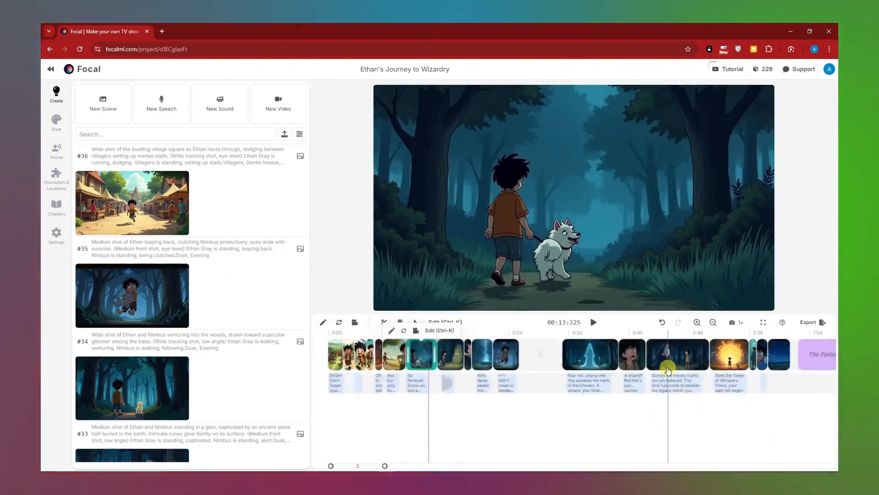
{"action": "left_click", "coordinate": [570, 428]}
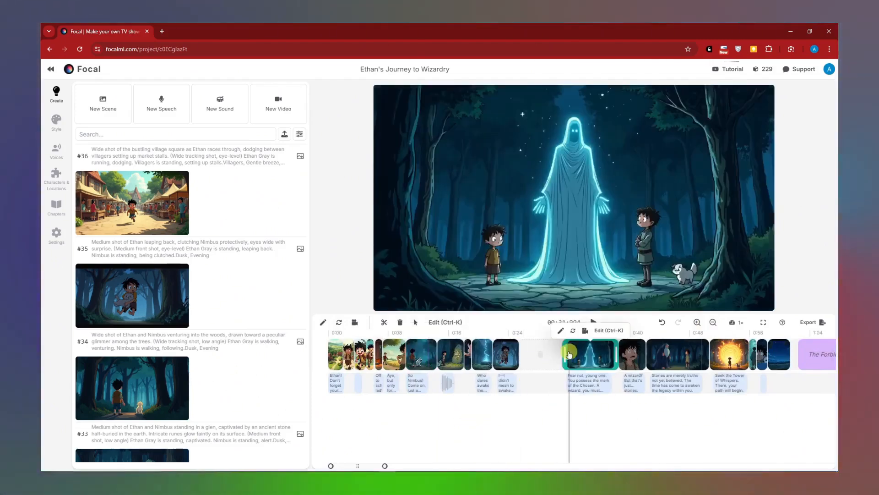
{"action": "left_click", "coordinate": [604, 439]}
{"action": "left_click_drag", "start_coordinate": [747, 420], "coordinate": [581, 352]}
{"action": "left_click", "coordinate": [764, 421]}
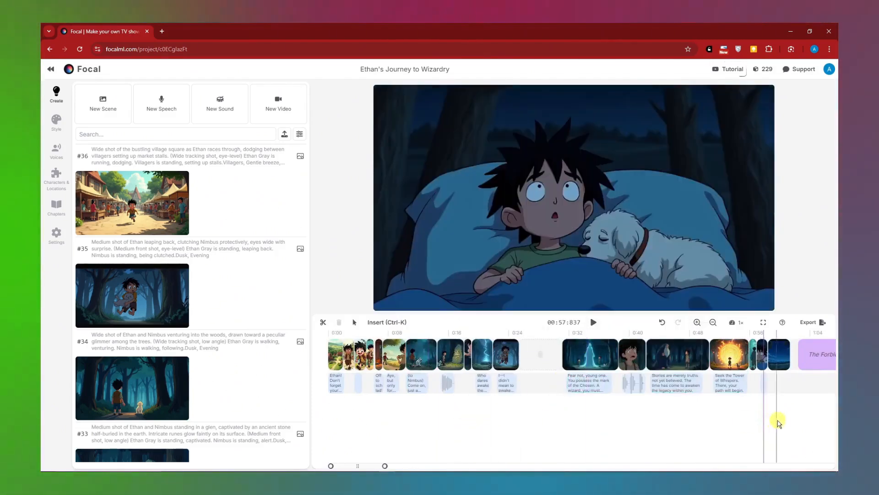
{"action": "left_click_drag", "start_coordinate": [783, 420], "coordinate": [533, 354]}
{"action": "left_click", "coordinate": [670, 435]}
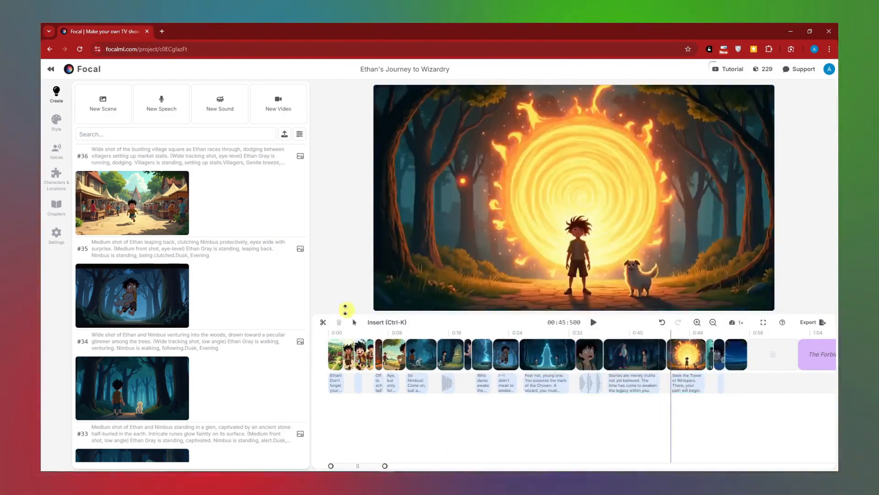
- Preview the opening village and glowing stone shots, and browse the list of generated media
{"action": "left_click", "coordinate": [336, 355]}
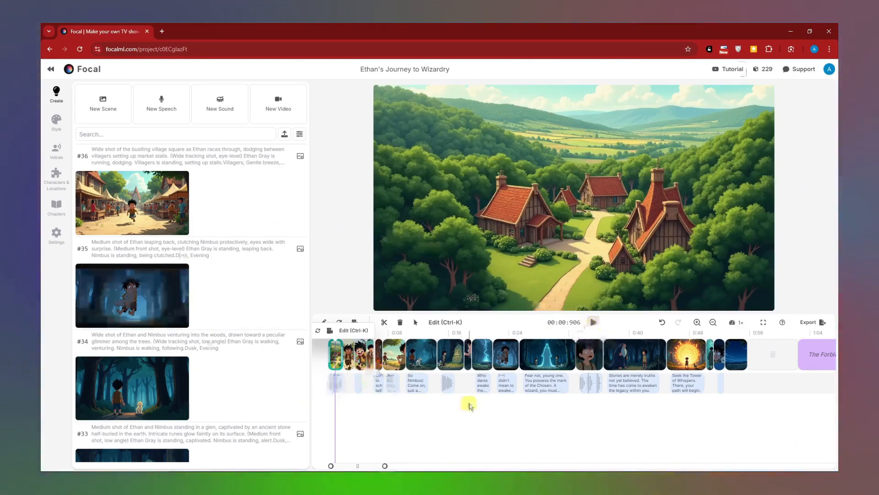
{"action": "left_click", "coordinate": [476, 422]}
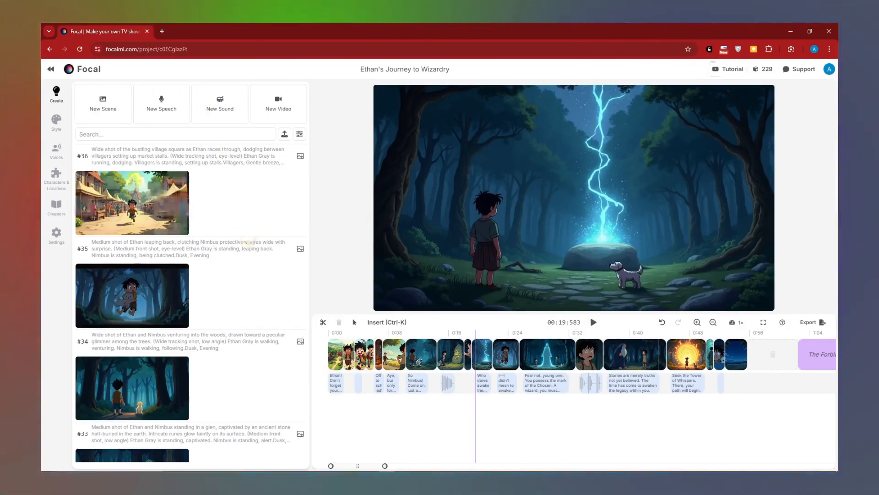
{"action": "scroll", "coordinate": [229, 238], "scroll_direction": "down", "scroll_amount": 10}
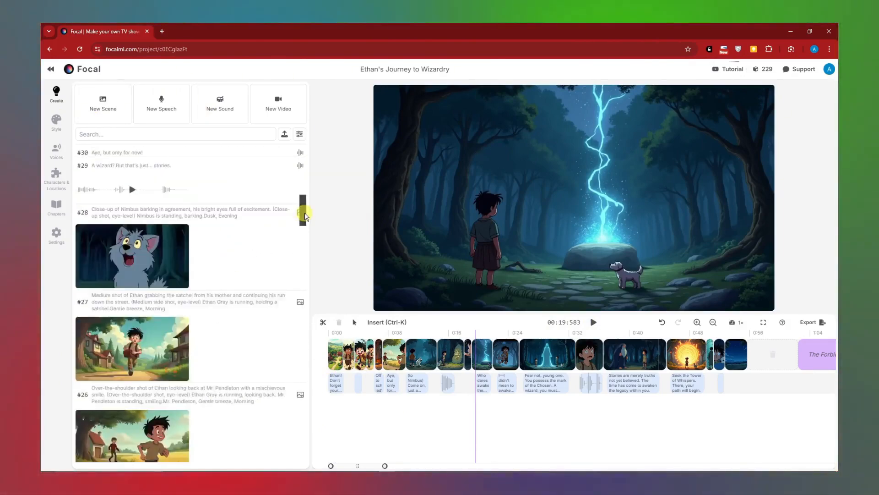
{"action": "left_click_drag", "start_coordinate": [305, 216], "coordinate": [300, 144]}
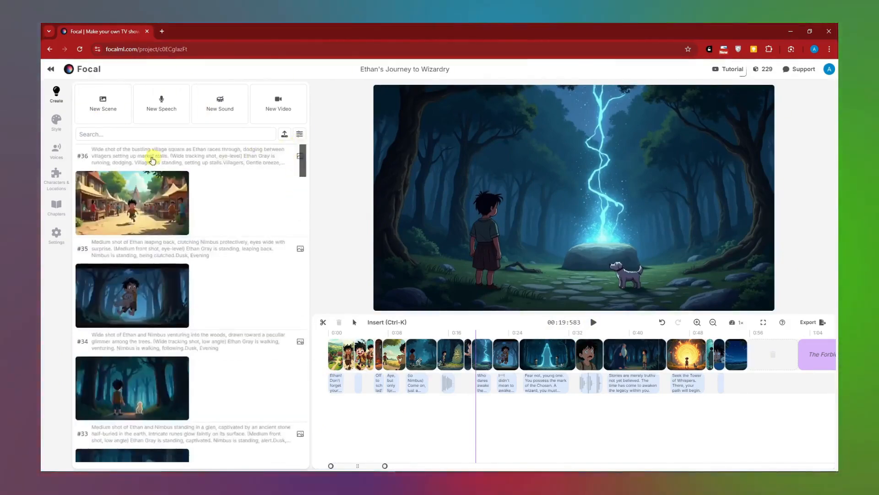
- Examine the village square scene's prompt, its item and attribute options, and the available image generation models
{"action": "left_click", "coordinate": [153, 160]}
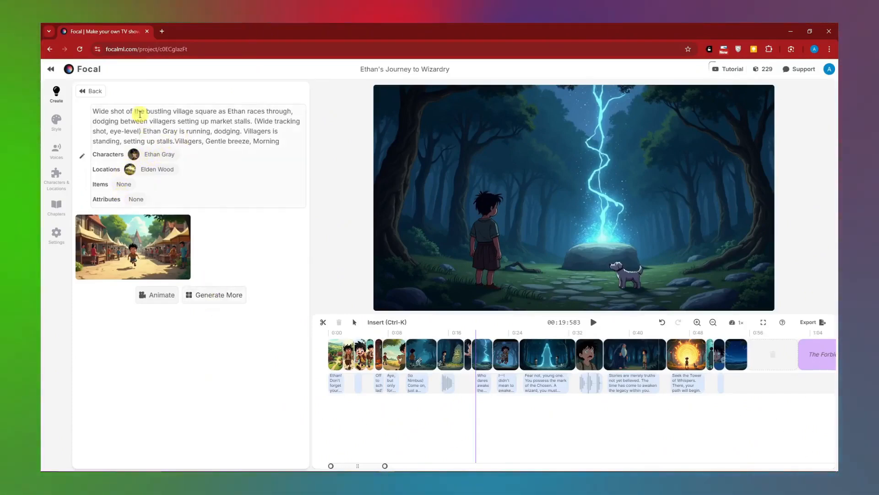
{"action": "left_click", "coordinate": [140, 115]}
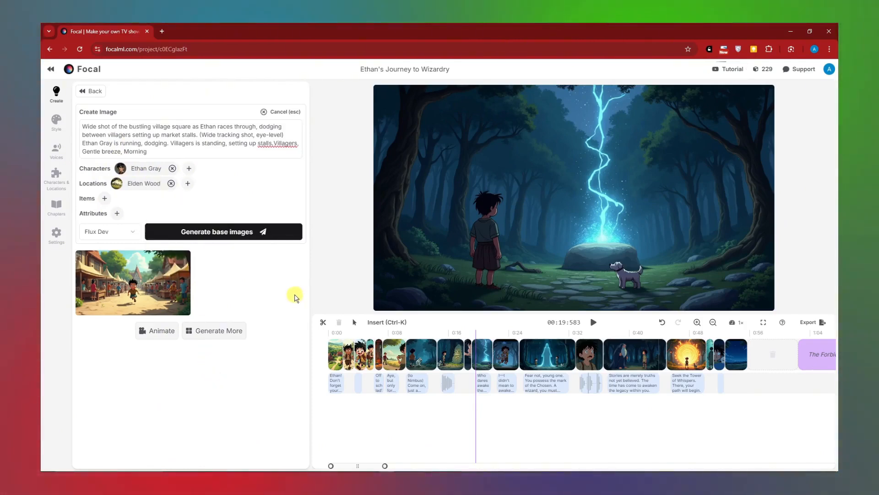
{"action": "left_click", "coordinate": [104, 199]}
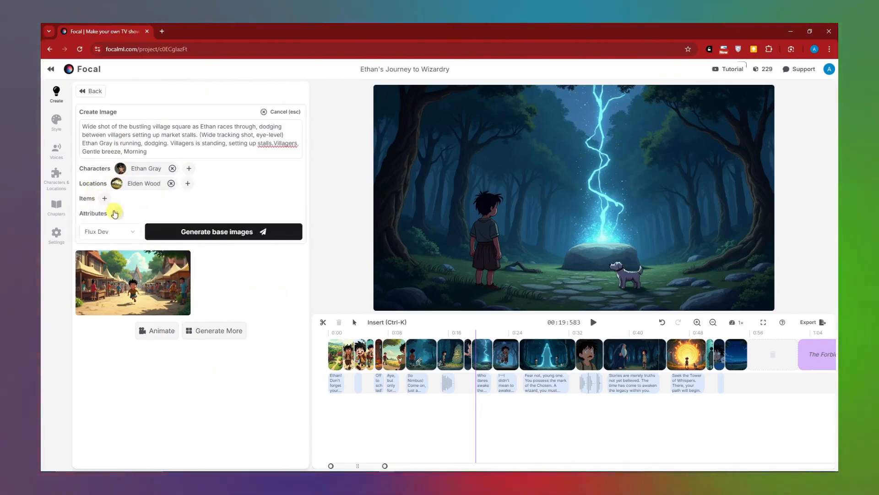
{"action": "left_click", "coordinate": [115, 213]}
{"action": "left_click", "coordinate": [90, 92]}
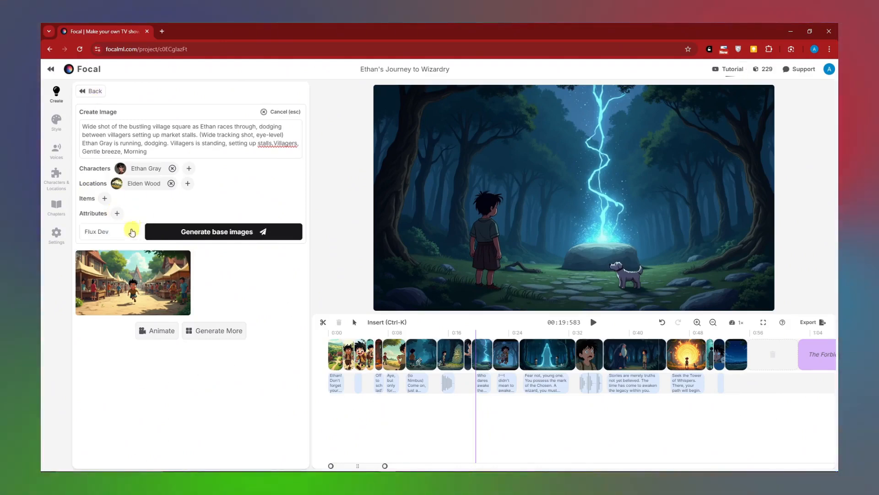
{"action": "left_click", "coordinate": [132, 232]}
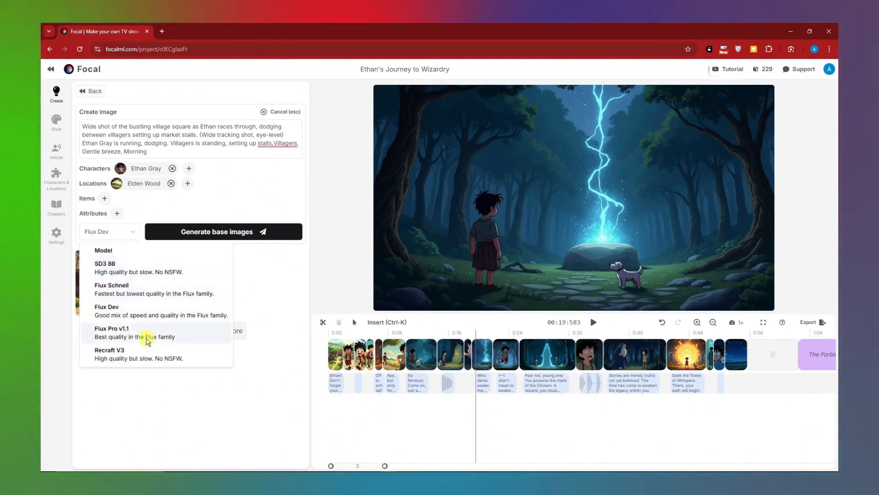
{"action": "left_click", "coordinate": [163, 425]}
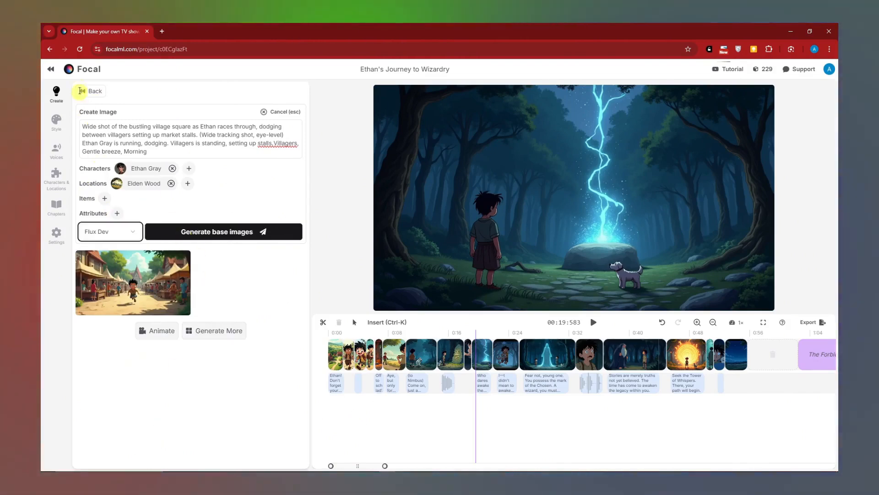
{"action": "left_click", "coordinate": [81, 91]}
- View the creation forms for new speech, sound effects and videos in turn, returning to the media list
{"action": "left_click", "coordinate": [173, 102]}
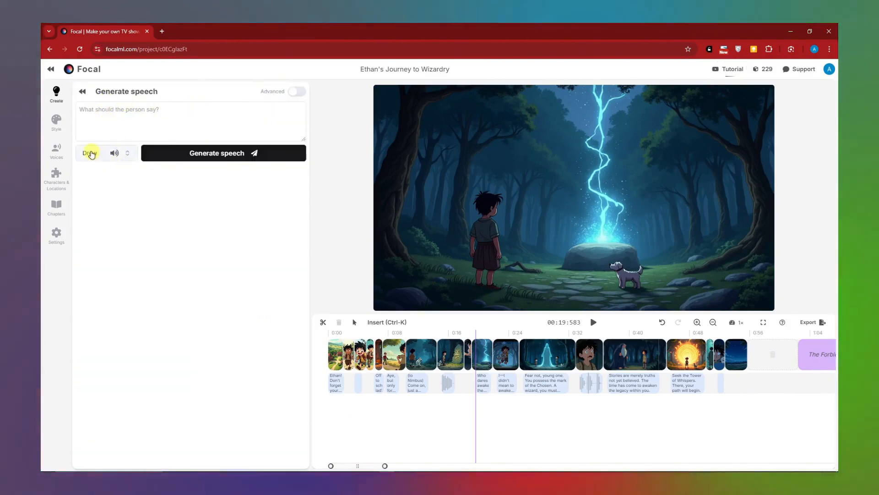
{"action": "left_click", "coordinate": [83, 93]}
{"action": "left_click", "coordinate": [213, 99]}
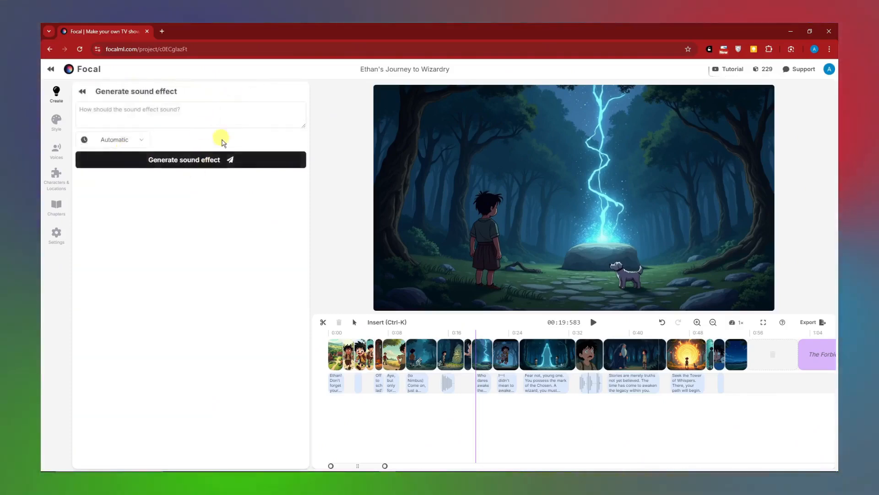
{"action": "left_click", "coordinate": [82, 91]}
{"action": "left_click", "coordinate": [269, 103]}
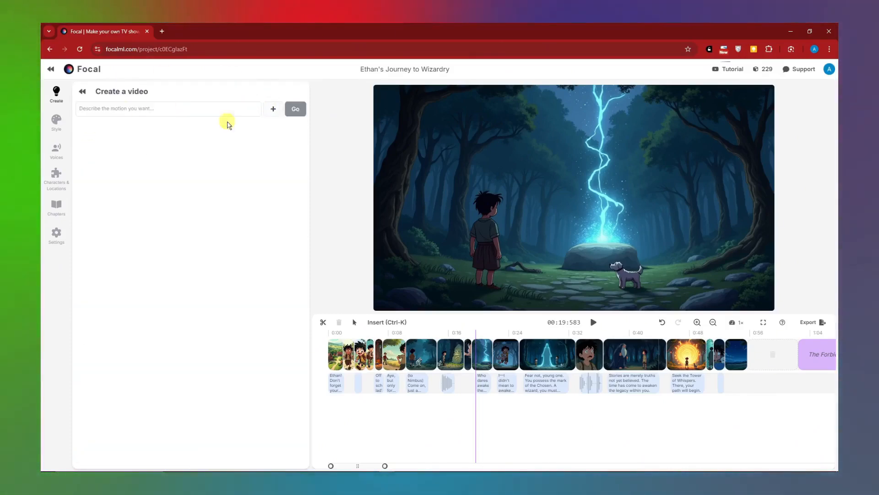
{"action": "left_click", "coordinate": [82, 94]}
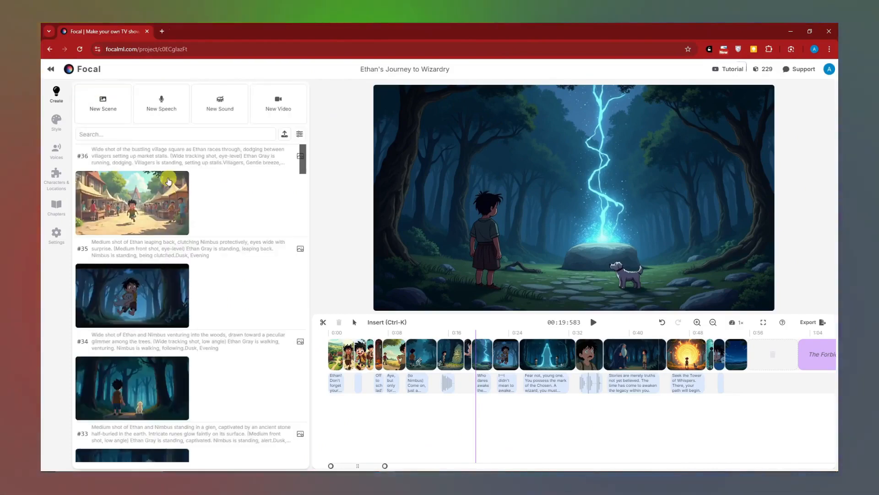
- Browse the example styles, try photorealistic, hyper realism, and set the global style prompt to black and white pencil sketch
{"action": "left_click", "coordinate": [56, 120]}
{"action": "scroll", "coordinate": [171, 181], "scroll_direction": "down", "scroll_amount": 2}
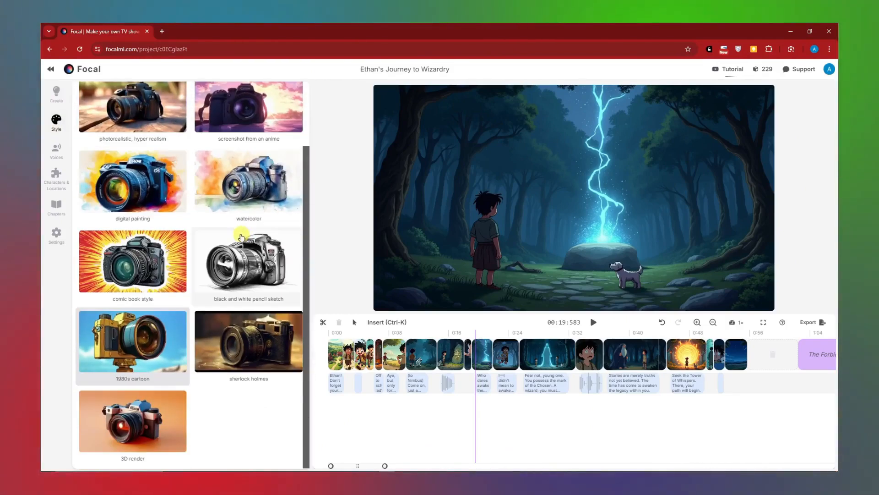
{"action": "scroll", "coordinate": [87, 117], "scroll_direction": "up", "scroll_amount": 2}
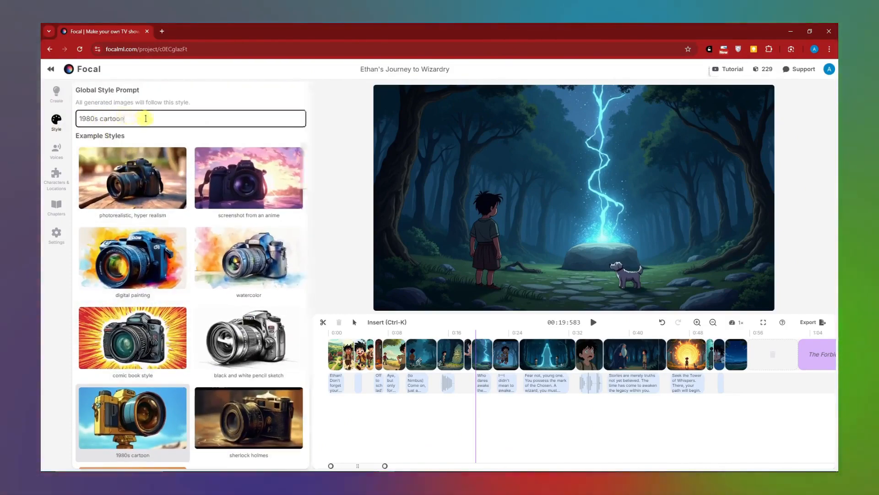
{"action": "left_click", "coordinate": [133, 183]}
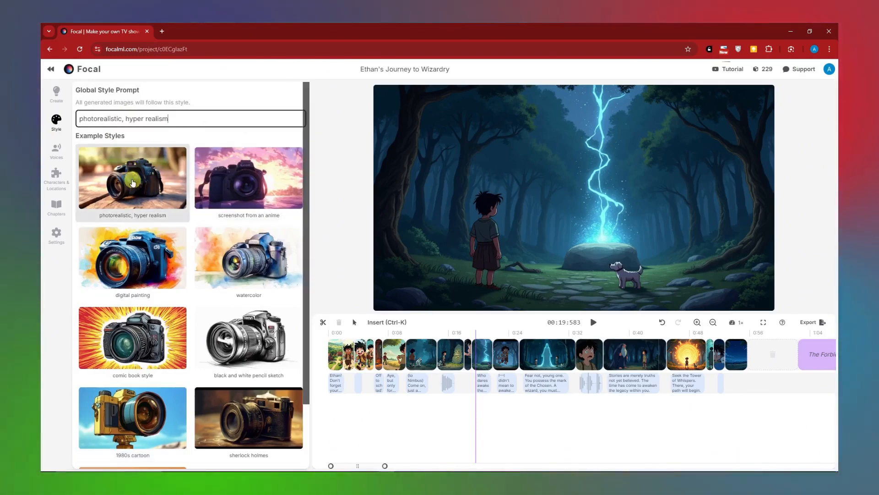
{"action": "scroll", "coordinate": [183, 229], "scroll_direction": "down", "scroll_amount": 2}
{"action": "left_click", "coordinate": [252, 289]}
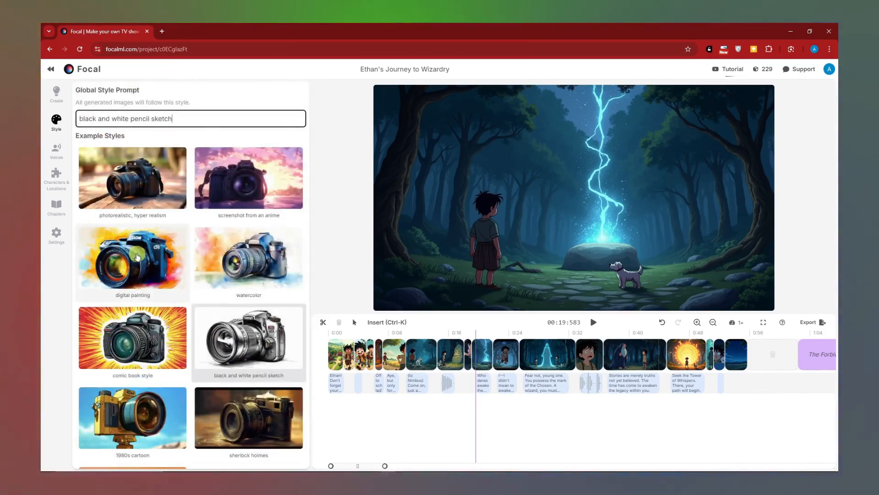
- Review the voices assigned to the story's characters and browse the alternative voices for the boy
{"action": "left_click", "coordinate": [55, 151]}
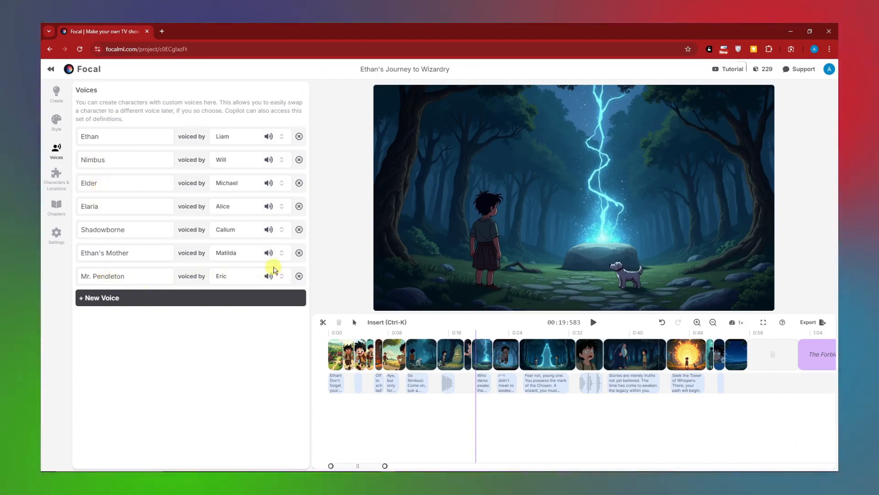
{"action": "left_click", "coordinate": [223, 137]}
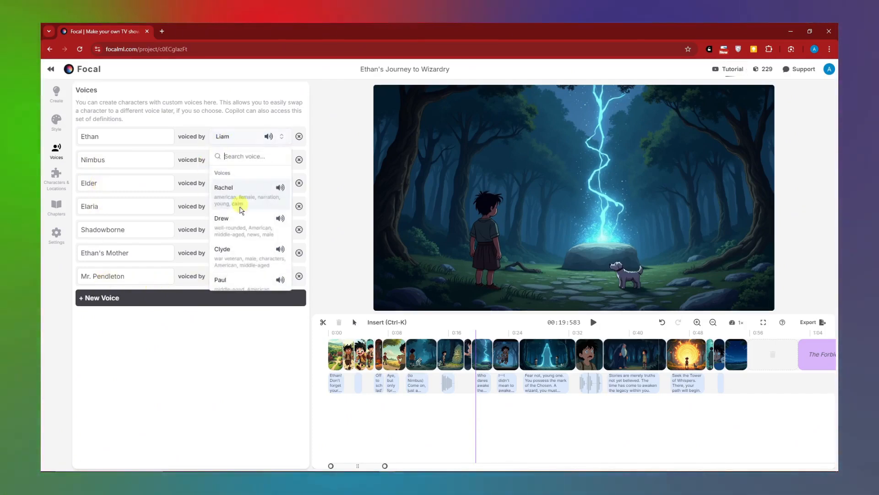
{"action": "scroll", "coordinate": [249, 232], "scroll_direction": "down", "scroll_amount": 1}
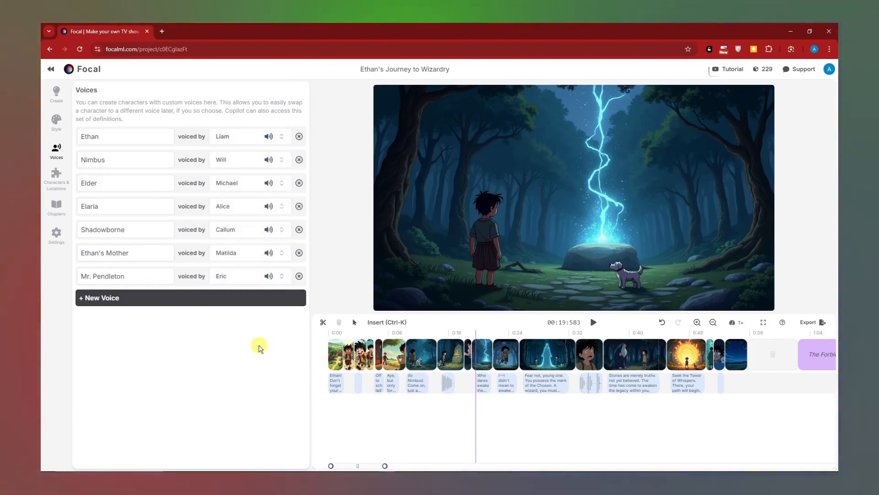
- Open the boy's entry among the characters and locations and highlight his whole appearance description
{"action": "left_click", "coordinate": [57, 176]}
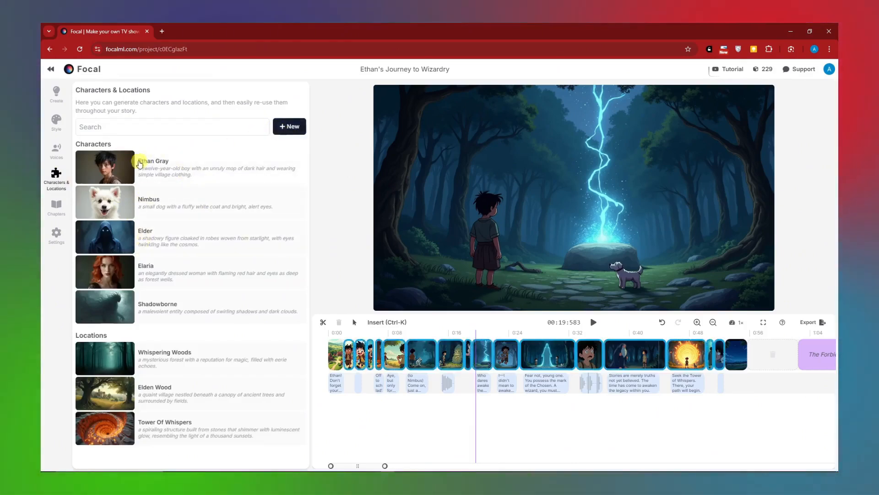
{"action": "left_click", "coordinate": [146, 165]}
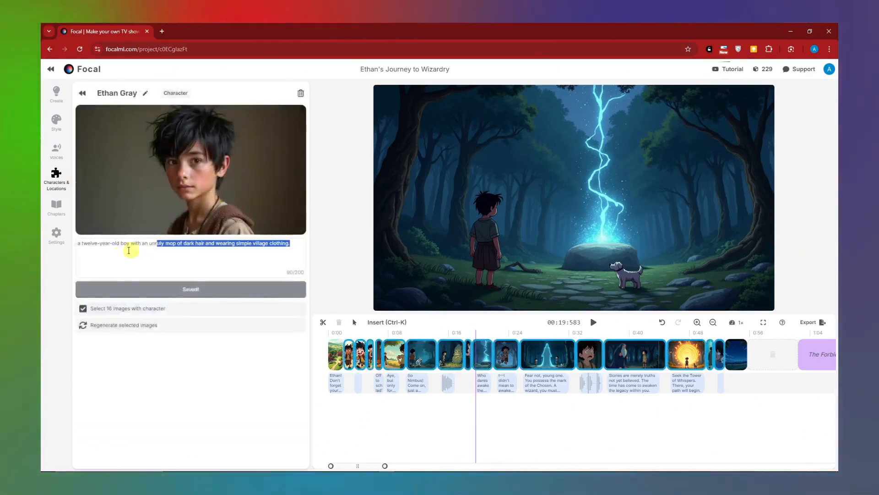
{"action": "left_click_drag", "start_coordinate": [128, 250], "coordinate": [50, 257]}
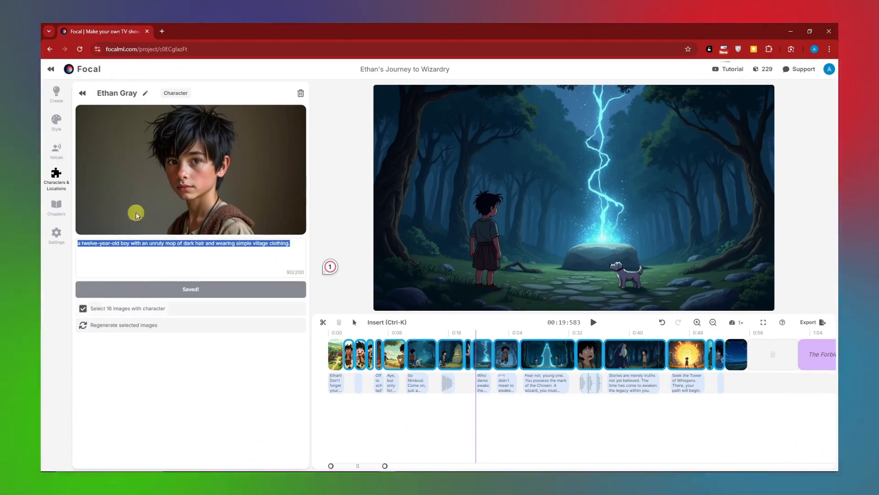
- Read through the story's chapter list and check the reorder handle of the first chapter
{"action": "left_click", "coordinate": [57, 211]}
{"action": "scroll", "coordinate": [173, 232], "scroll_direction": "down", "scroll_amount": 3}
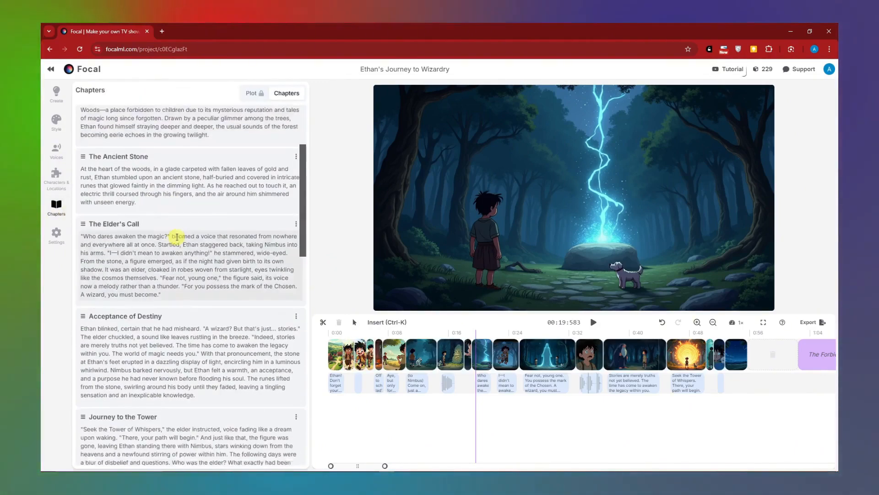
{"action": "scroll", "coordinate": [177, 232], "scroll_direction": "up", "scroll_amount": 3}
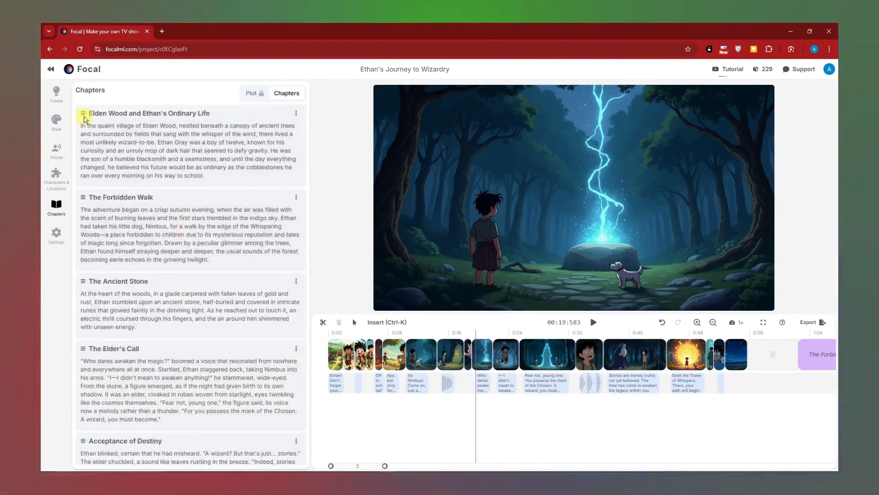
{"action": "mouse_move", "coordinate": [82, 115]}
{"action": "left_mouse_down"}
{"action": "mouse_move", "coordinate": [88, 212]}
{"action": "mouse_move", "coordinate": [87, 118]}
{"action": "left_mouse_up"}
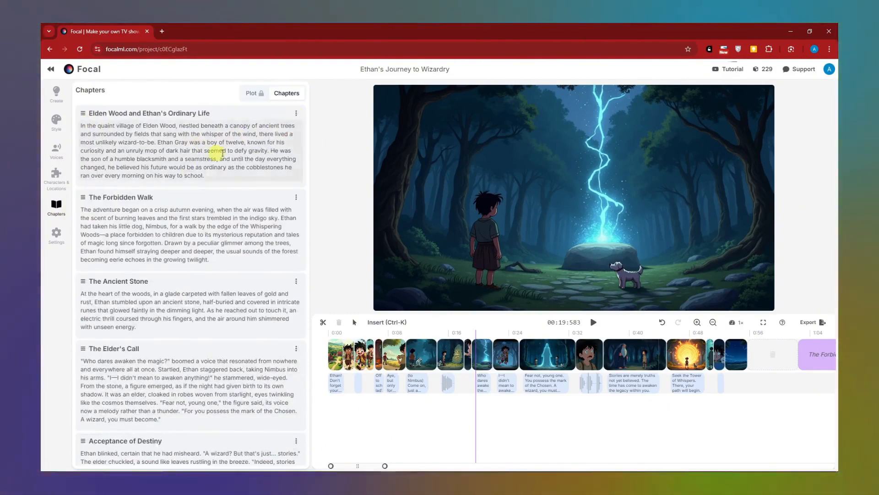
- Review the global image model and language options, and set the project's video model to Runway
{"action": "left_click", "coordinate": [56, 233]}
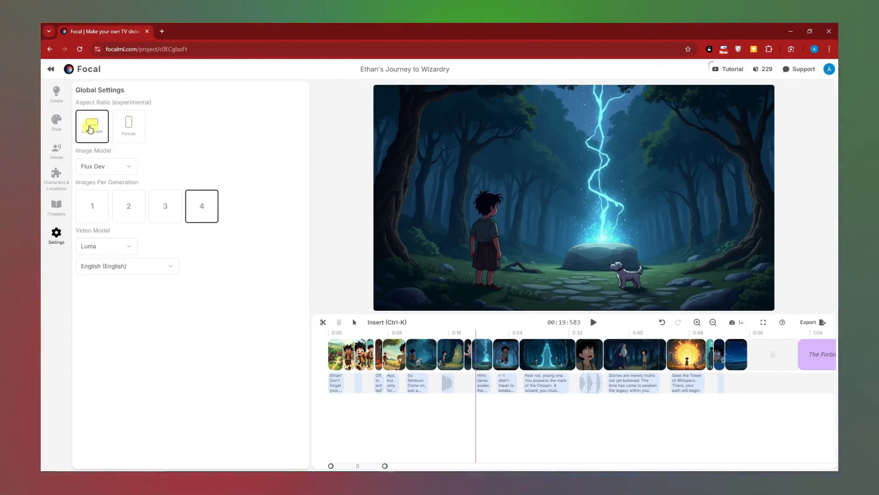
{"action": "left_click", "coordinate": [129, 169]}
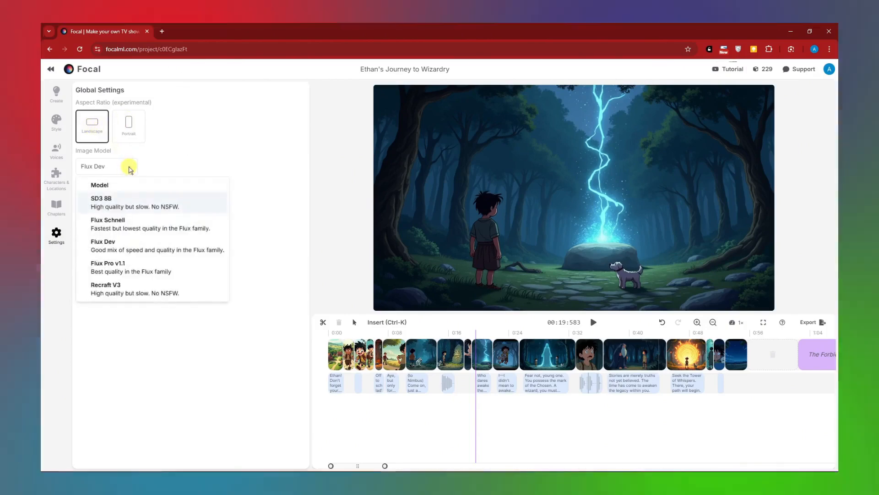
{"action": "left_click", "coordinate": [114, 172]}
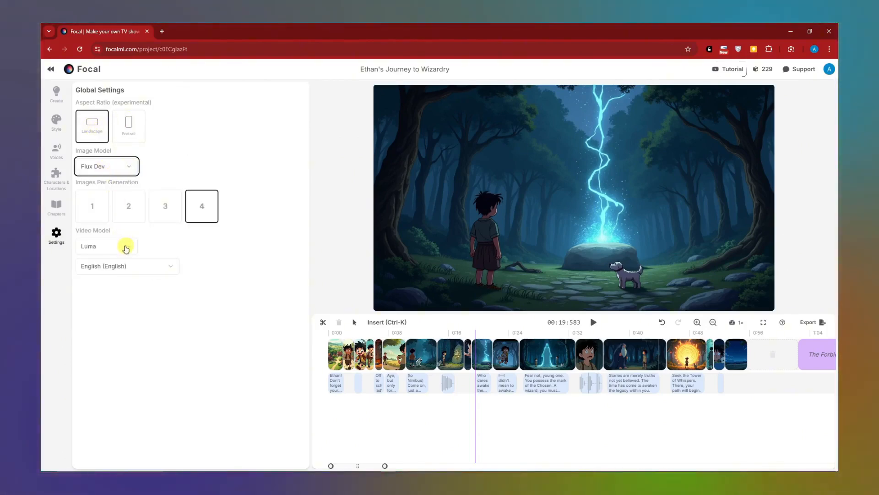
{"action": "left_click", "coordinate": [126, 248]}
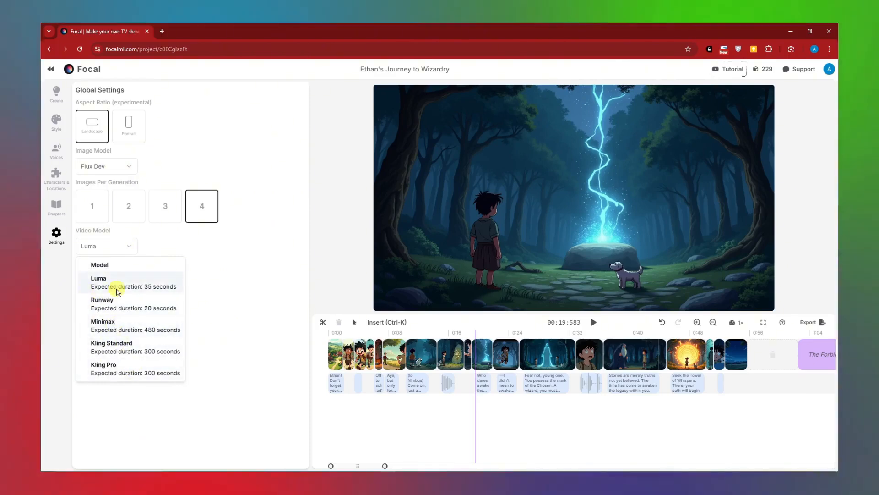
{"action": "left_click", "coordinate": [128, 246]}
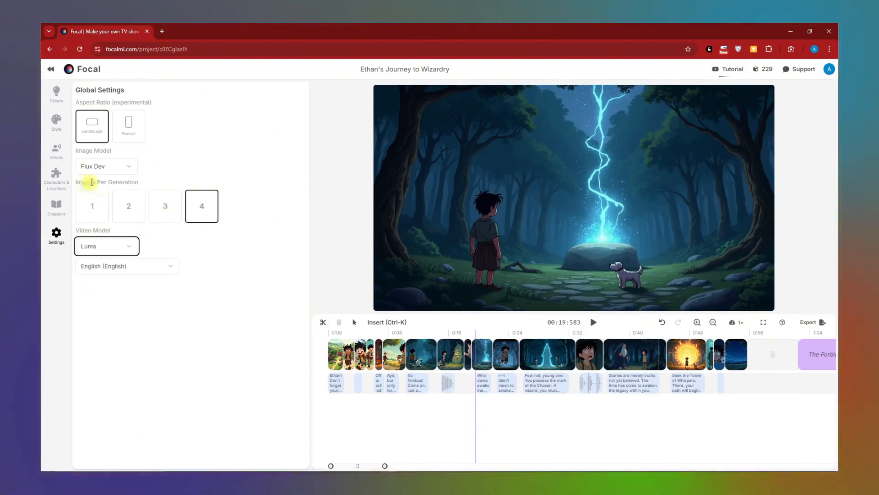
{"action": "left_click", "coordinate": [164, 267]}
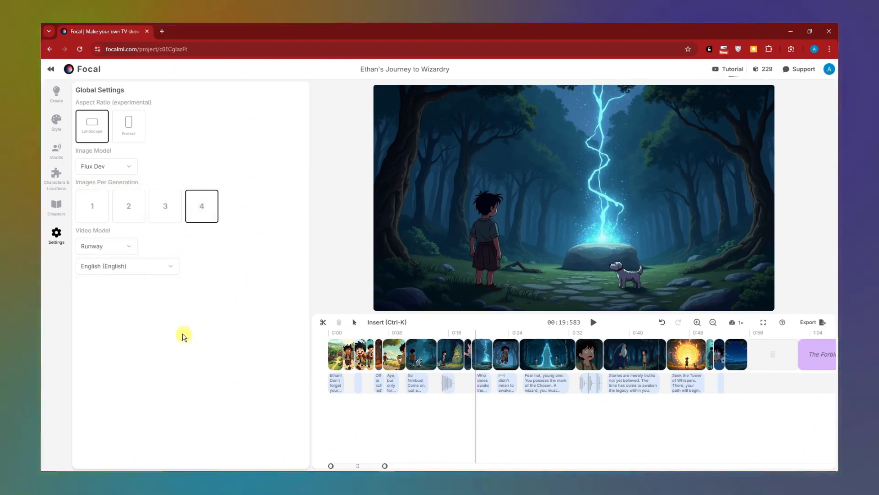
{"action": "left_click", "coordinate": [114, 308]}
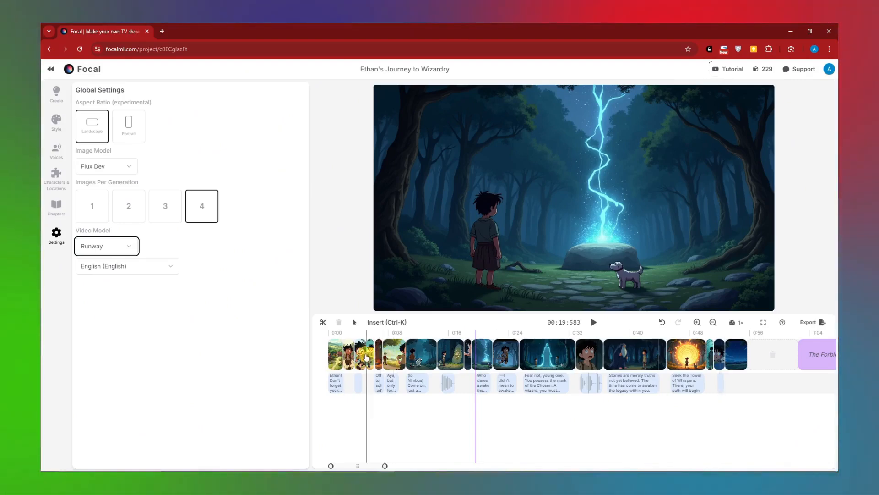
- View the edit details and new-instructions prompt for the clip of the boy running beside the field, leaving the instructions empty
{"action": "left_click", "coordinate": [398, 355]}
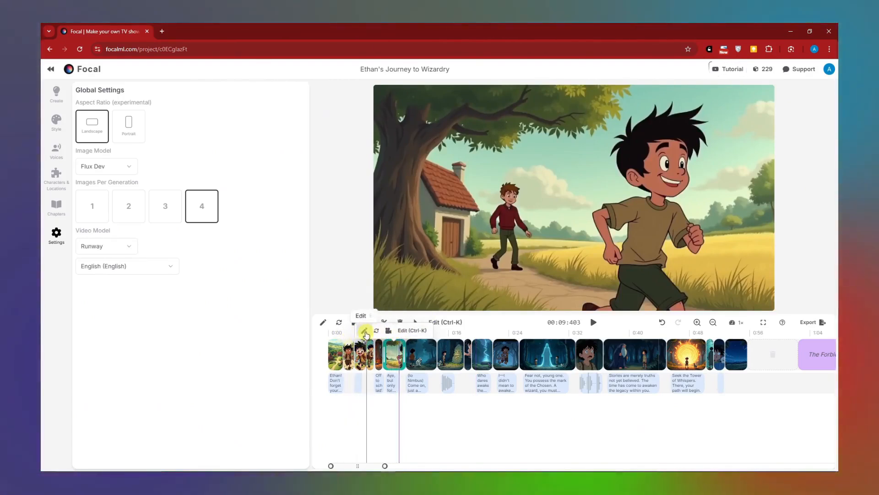
{"action": "left_click", "coordinate": [364, 331]}
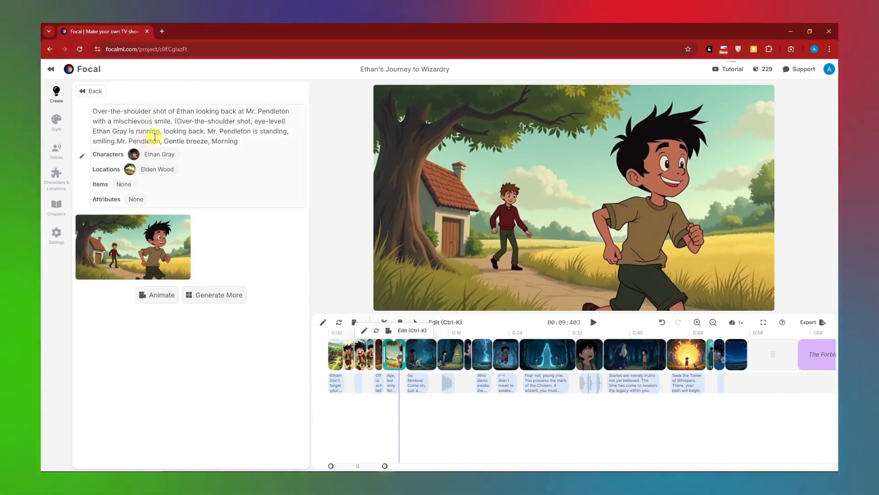
{"action": "left_click", "coordinate": [404, 332]}
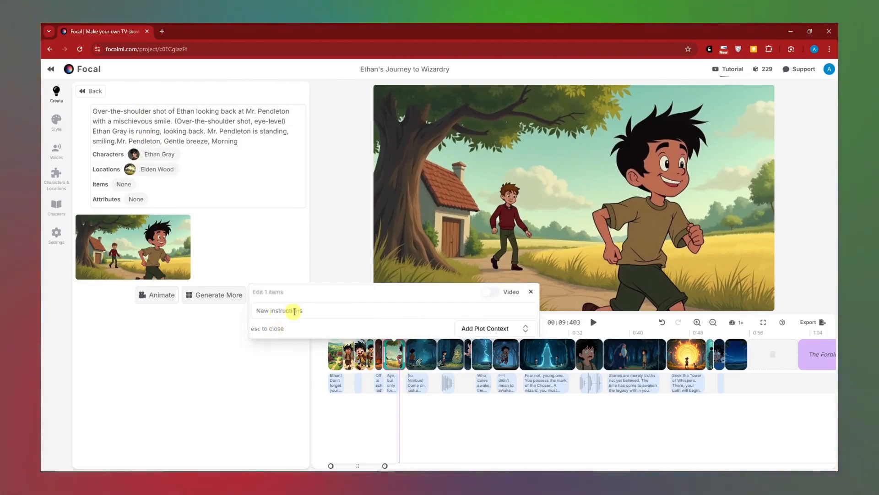
{"action": "left_click", "coordinate": [284, 310]}
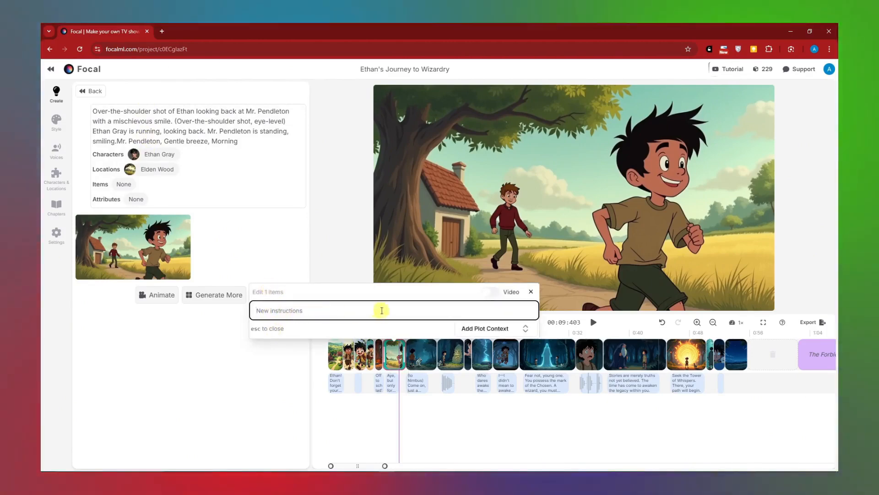
{"action": "left_click", "coordinate": [452, 447]}
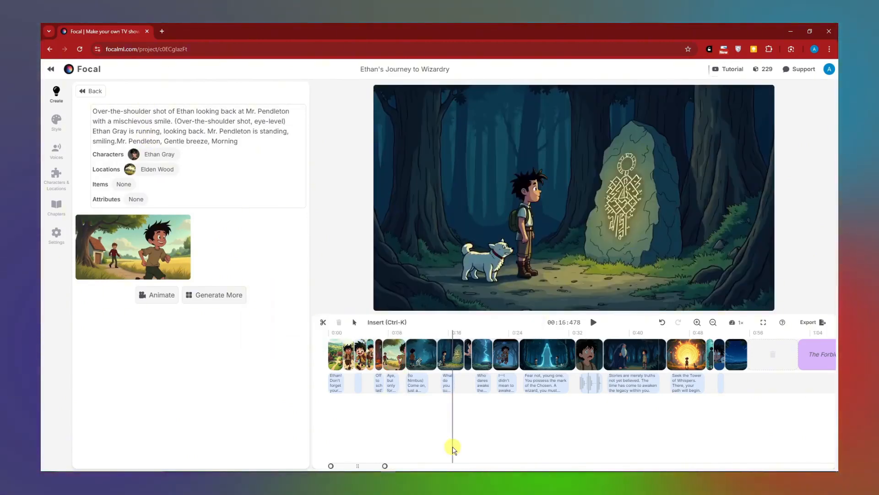
- Animate the clip of the boy running beside the field, using the suggested motion where he looks back and the other boy waves
{"action": "left_click", "coordinate": [396, 358]}
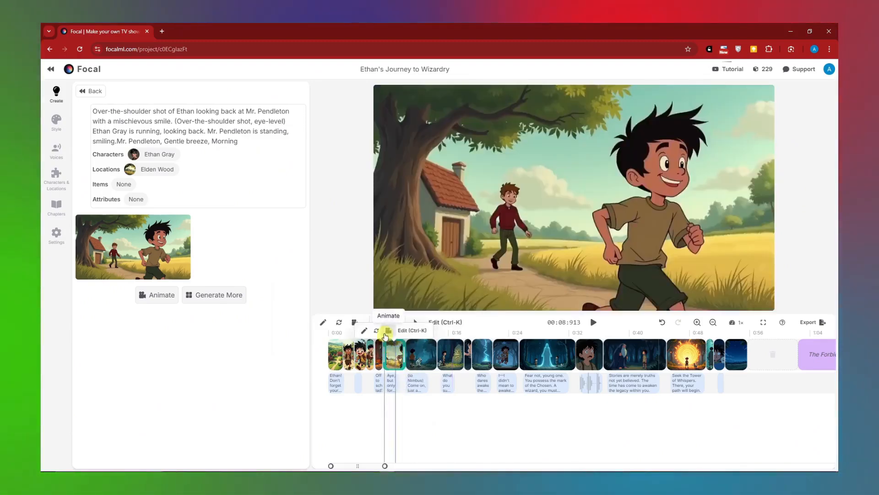
{"action": "left_click", "coordinate": [387, 331]}
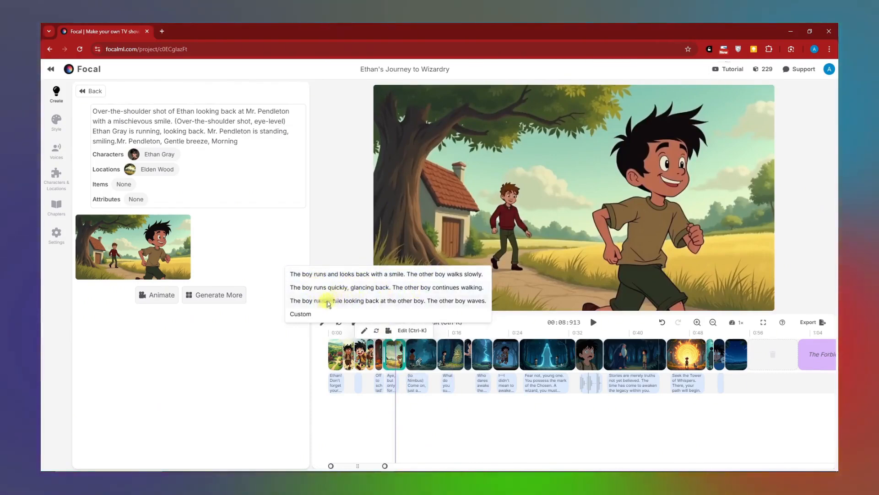
{"action": "left_click", "coordinate": [351, 301]}
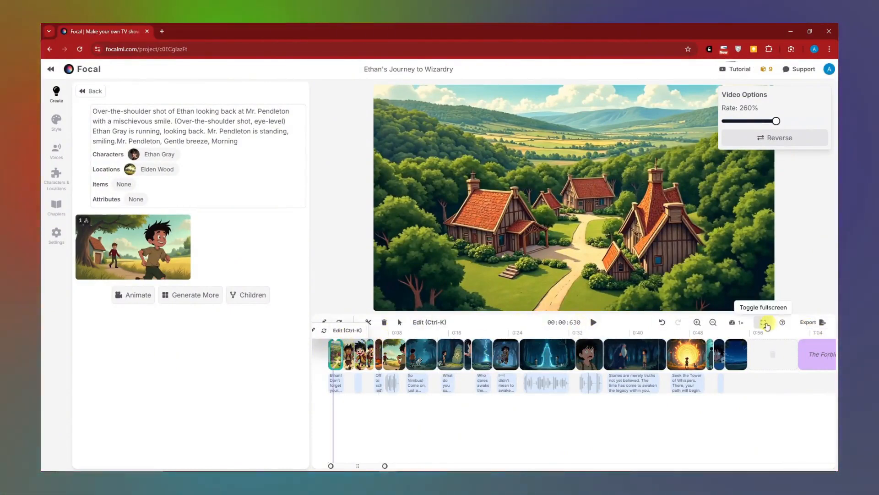
- Play the movie in the enlarged preview and pause it near the closing night scenes
{"action": "left_click", "coordinate": [764, 323]}
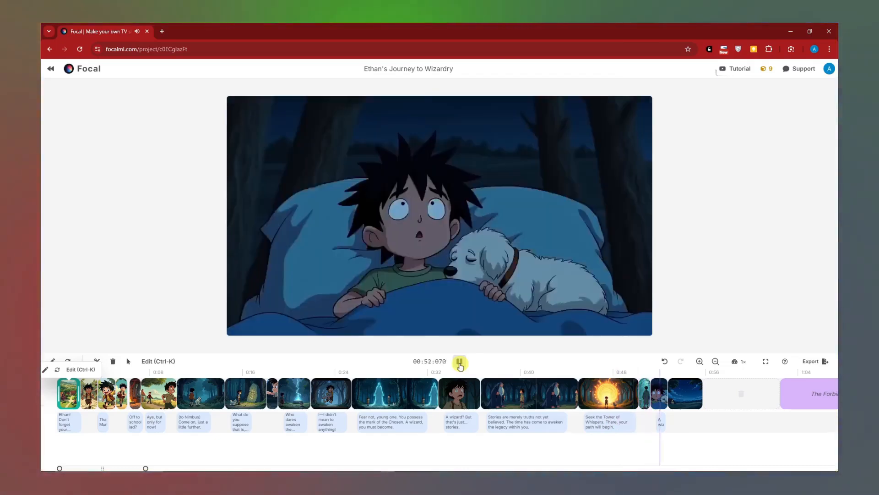
{"action": "left_click", "coordinate": [459, 362]}
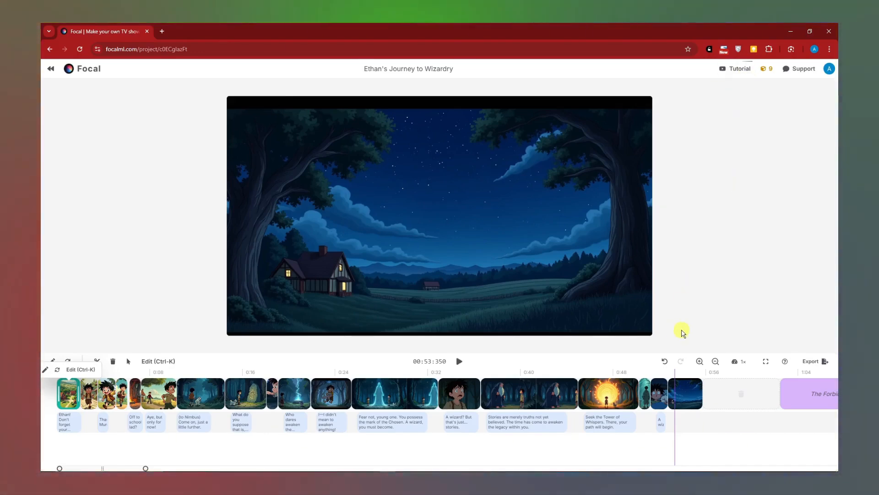
- Examine the dialogue clips and scenes along the timeline, from the early forest path shots to the empty section after the last scene
{"action": "left_click", "coordinate": [97, 446]}
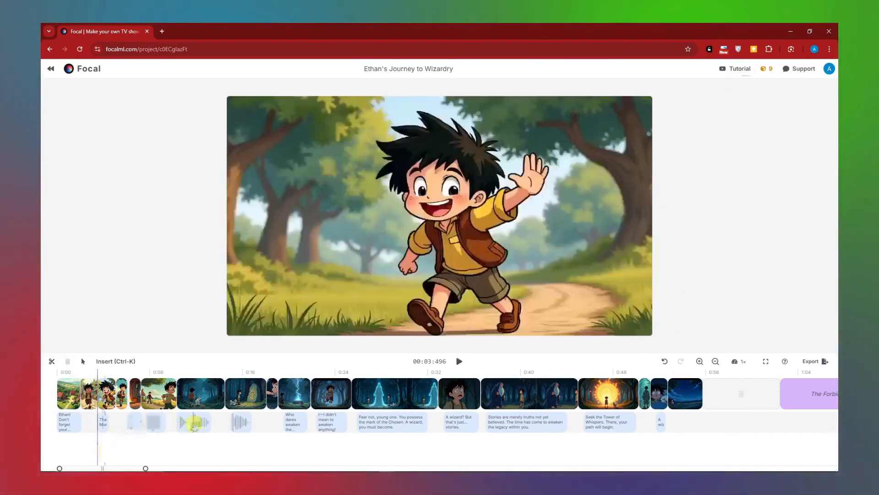
{"action": "left_click", "coordinate": [197, 422]}
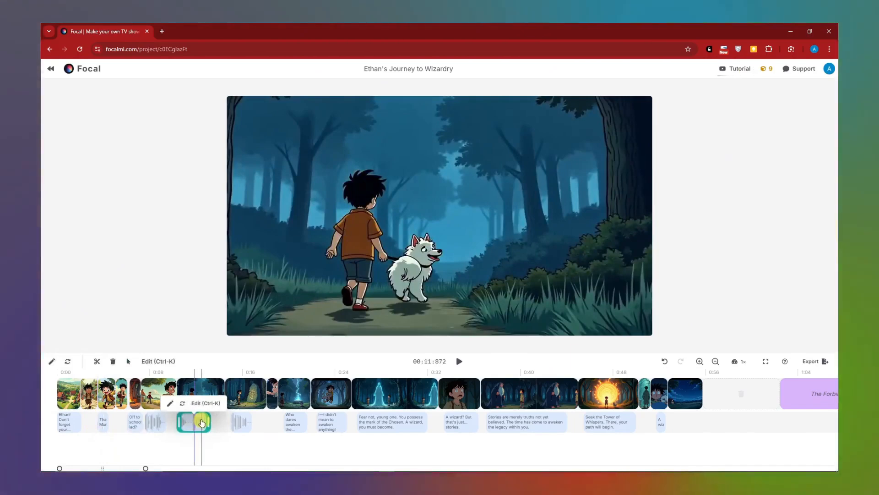
{"action": "left_click", "coordinate": [201, 424]}
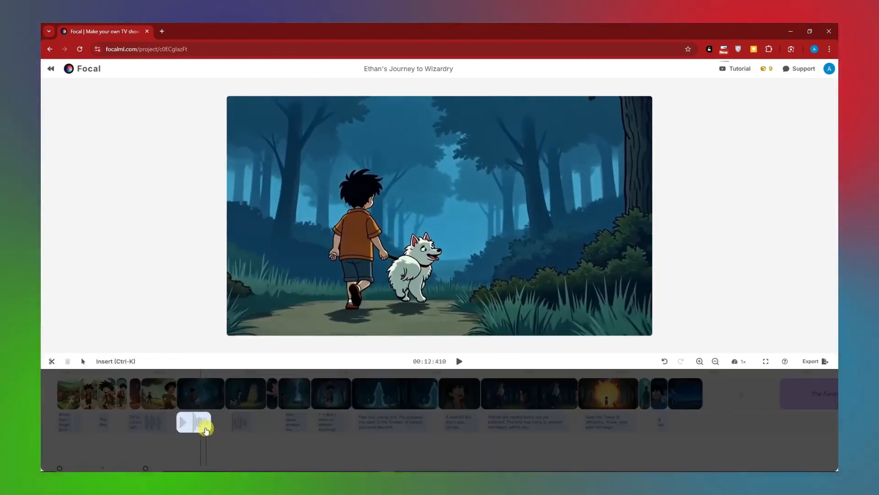
{"action": "left_click", "coordinate": [196, 423]}
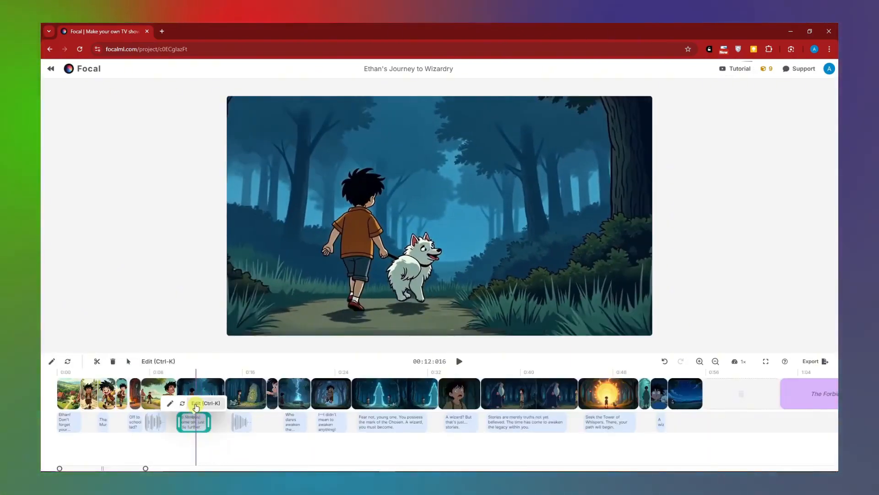
{"action": "left_click", "coordinate": [196, 404]}
{"action": "left_click", "coordinate": [273, 450]}
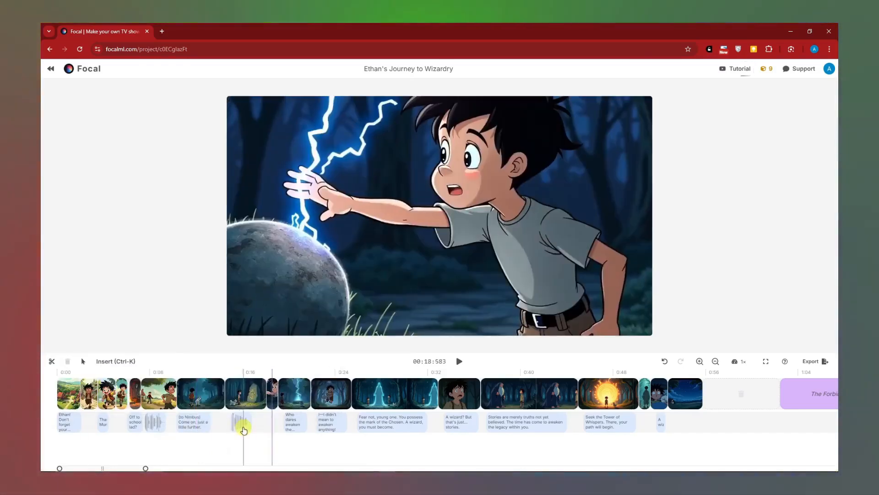
{"action": "left_click", "coordinate": [244, 428]}
{"action": "left_click", "coordinate": [156, 421]}
{"action": "left_click", "coordinate": [107, 397]}
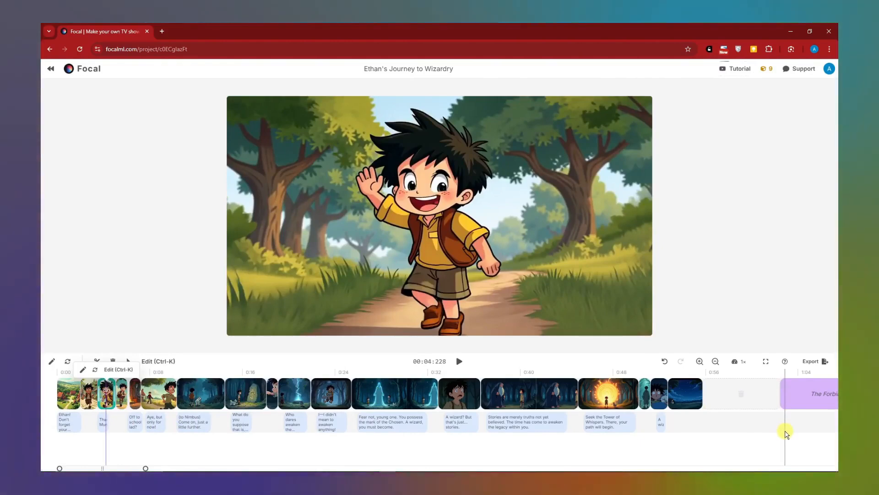
{"action": "left_click", "coordinate": [727, 427]}
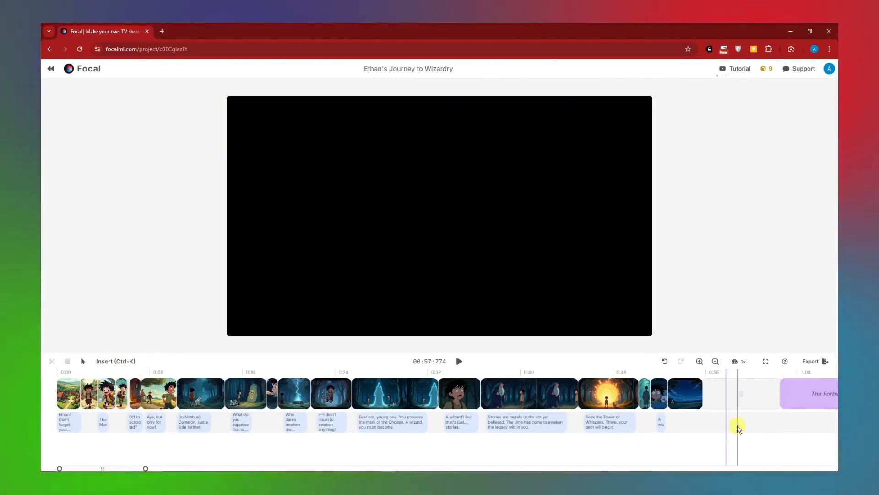
- Export and publish the video with the title TUTORIALBOXX WIZARD and the description SAMPLE VIDEO, without subtitles
{"action": "left_click", "coordinate": [810, 362]}
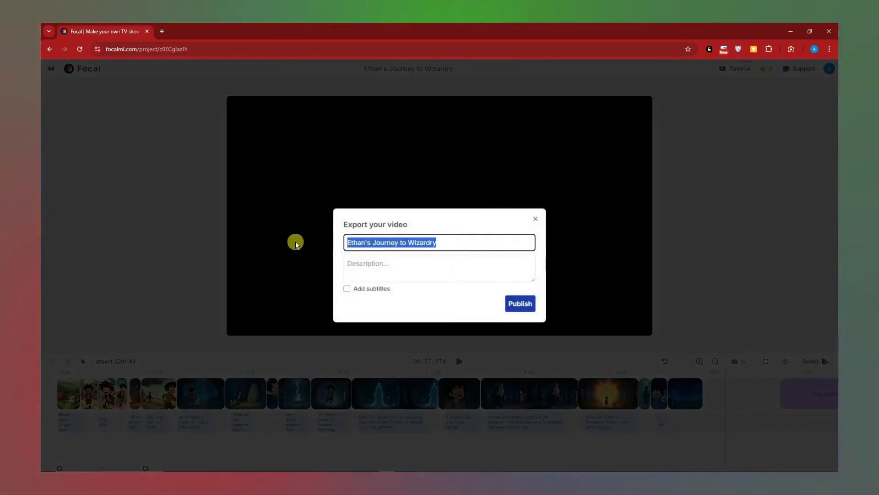
{"action": "type", "text": "TUTORIALBOXX WIZARD"}
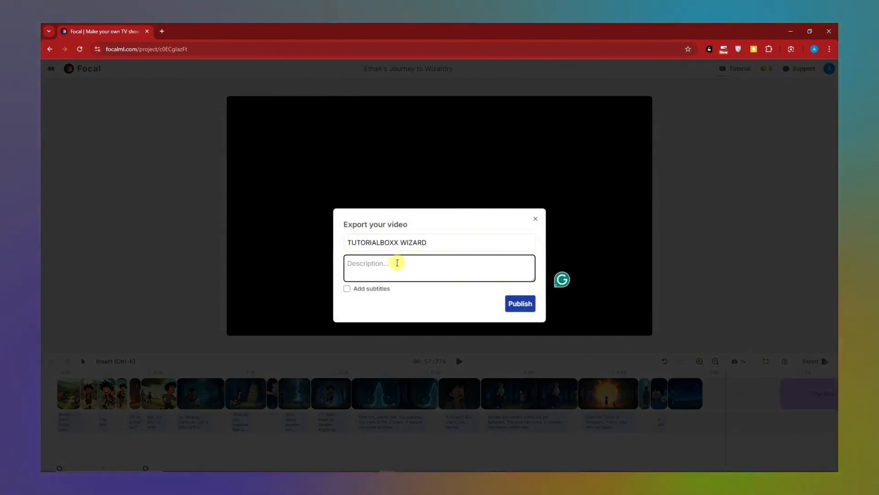
{"action": "type", "text": "SAMPLE VIDEO"}
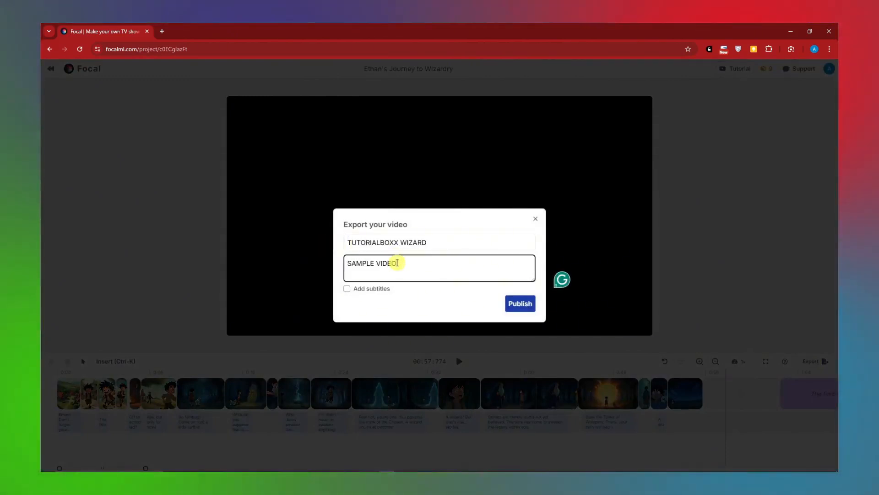
{"action": "left_click", "coordinate": [354, 296]}
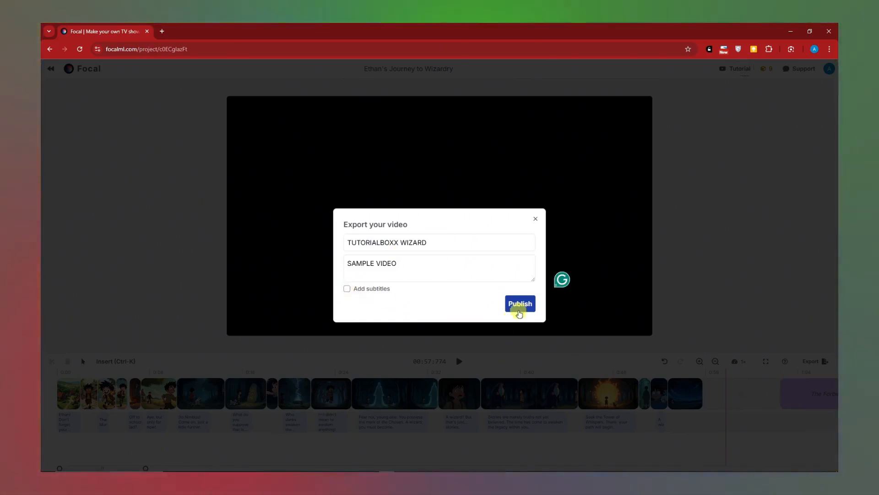
{"action": "left_click", "coordinate": [521, 307]}
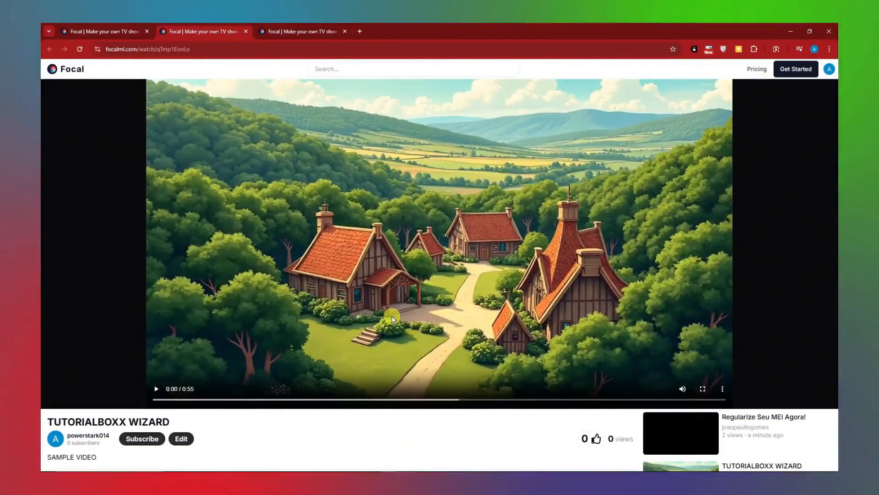
- Look over the published video's watch page and play the movie in full screen
{"action": "scroll", "coordinate": [392, 319], "scroll_direction": "down", "scroll_amount": 12}
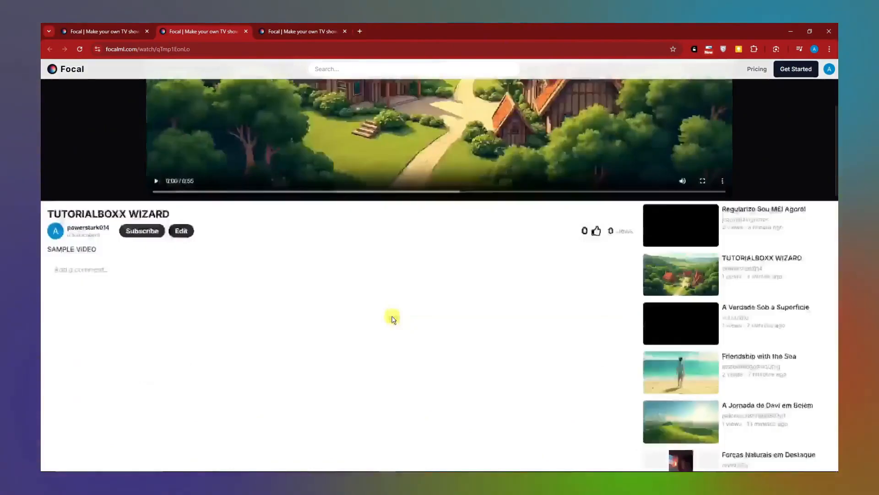
{"action": "scroll", "coordinate": [392, 319], "scroll_direction": "up", "scroll_amount": 12}
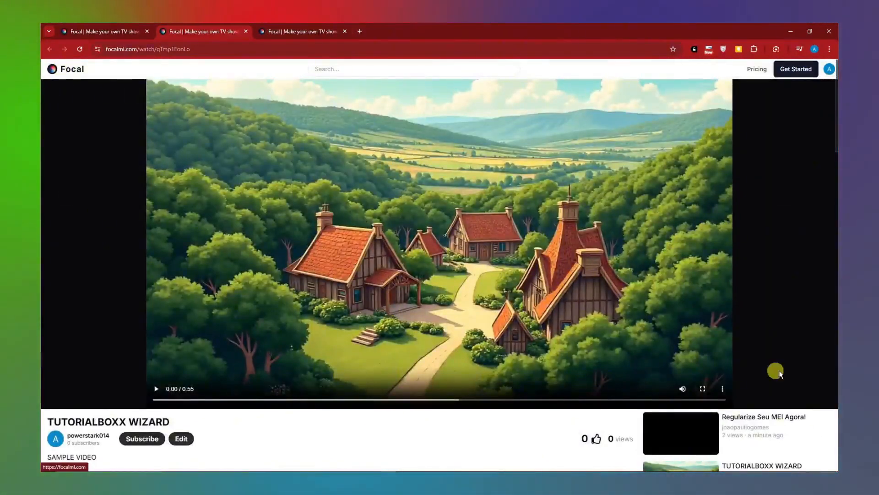
{"action": "left_click", "coordinate": [702, 388]}
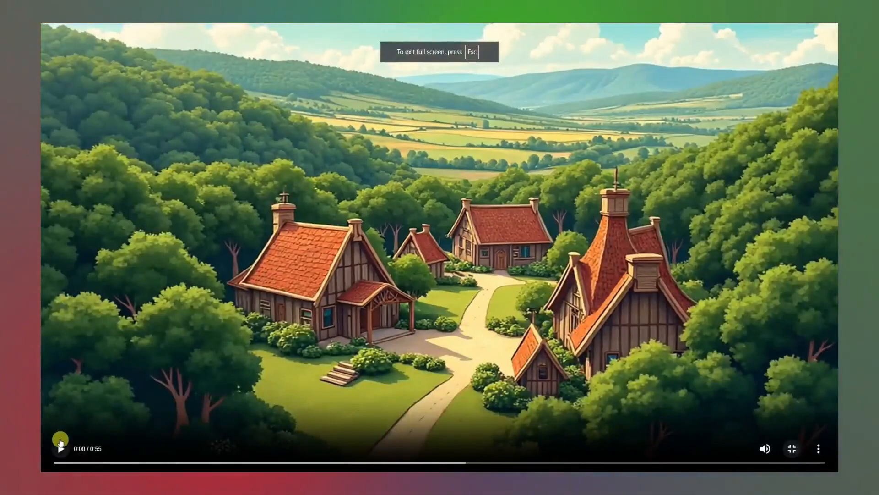
{"action": "left_click", "coordinate": [59, 448]}
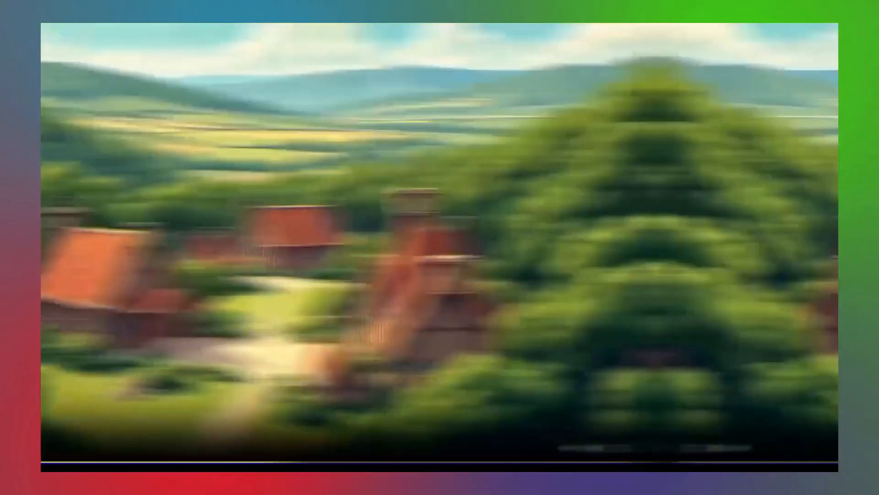